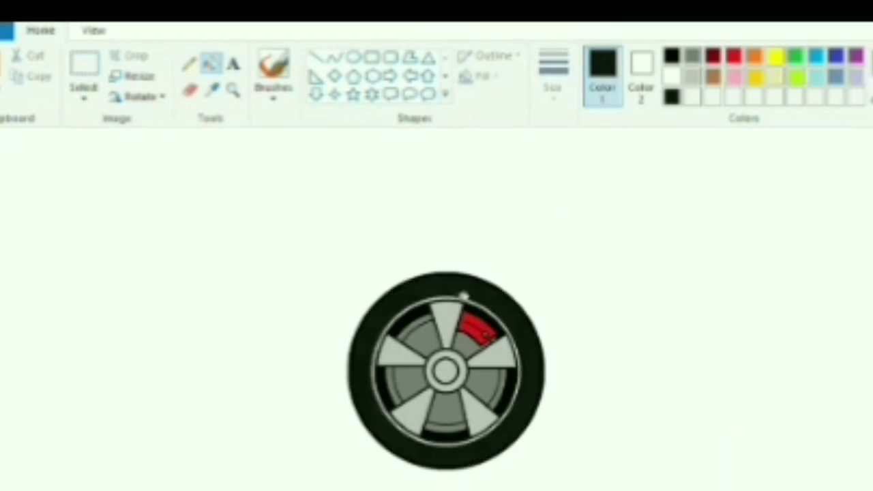
Draw a circle slightly larger than the tire as the wheel arch, with short horizontal lines joining it to the tire near both lower sides.
left_click(354, 56)
left_click_drag(338, 263, 554, 480)
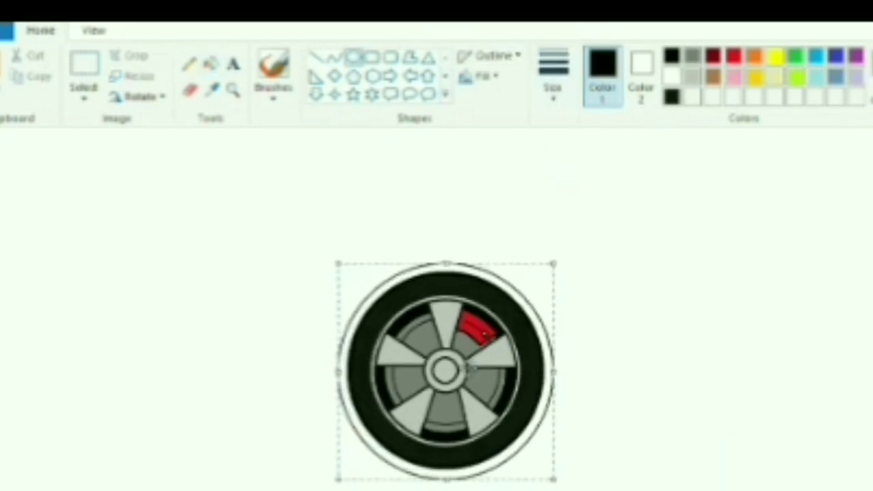
left_click(100, 33)
left_click(1, 65)
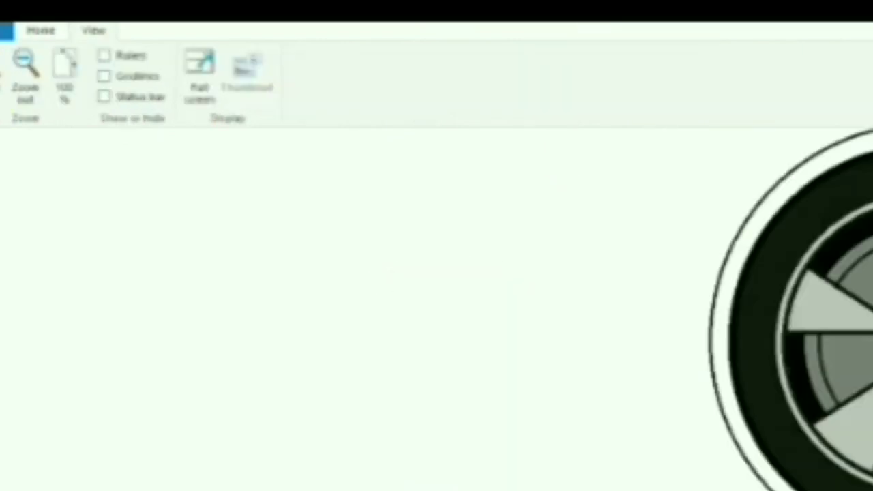
scroll(436, 307, "right", 5)
left_click(52, 36)
left_click(317, 57)
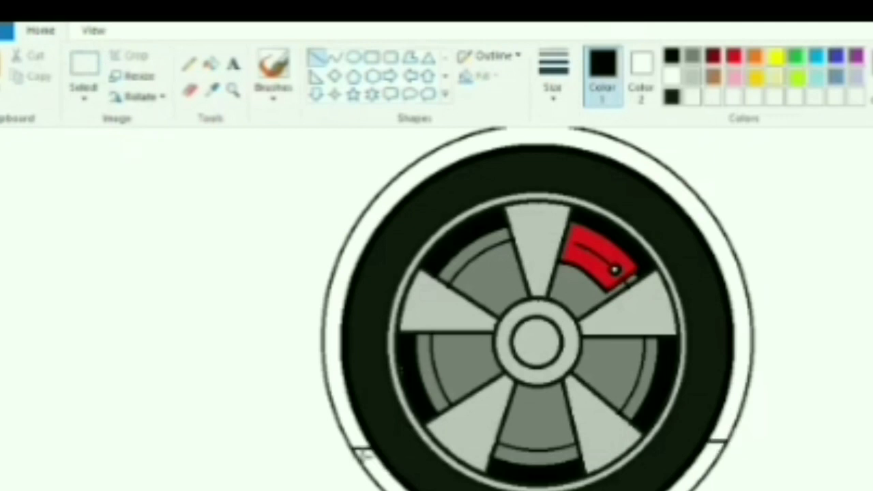
Erase the lower part of the wheel-arch circle beneath the two short joining lines.
left_click(190, 90)
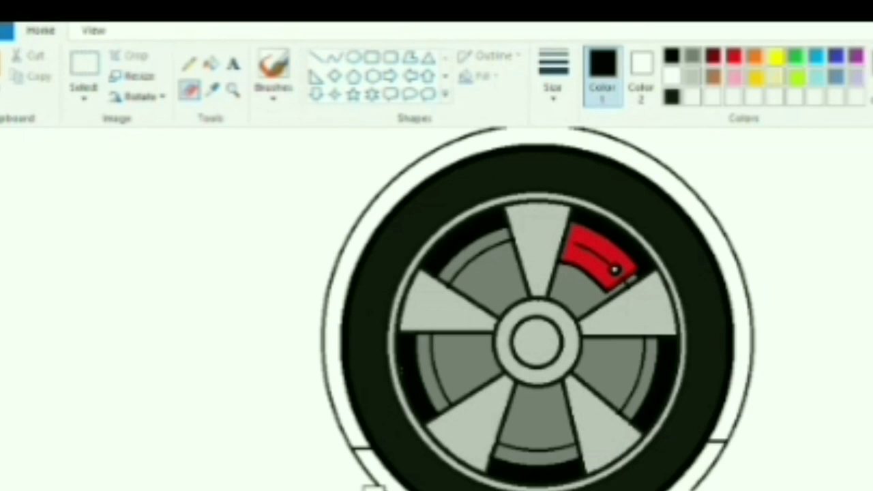
left_click(95, 31)
left_click(25, 72)
scroll(244, 270, "up", 3)
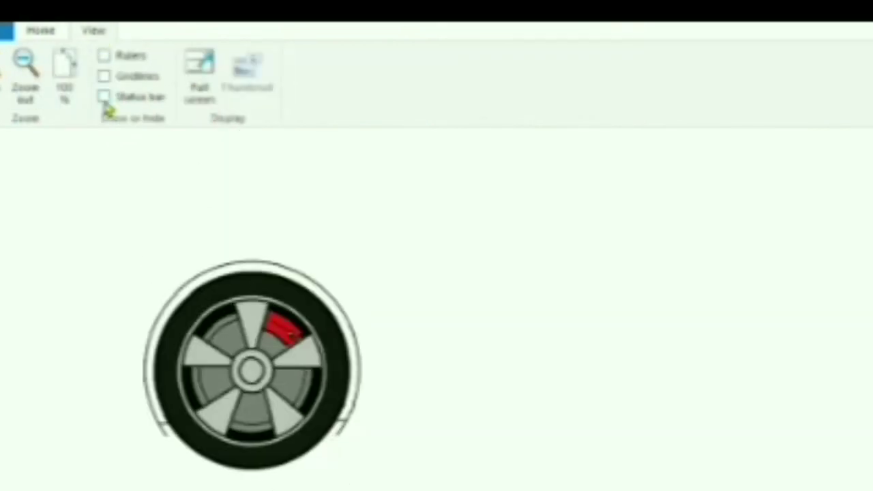
Copy the wheel together with its arch and place the duplicate level with it as the rear wheel.
left_click(25, 71)
left_click(2, 72)
left_click(41, 31)
left_click(85, 65)
left_click_drag(287, 223, 531, 470)
mouse_move(496, 402)
left_mouse_down()
mouse_move(509, 490)
mouse_move(470, 490)
left_mouse_up()
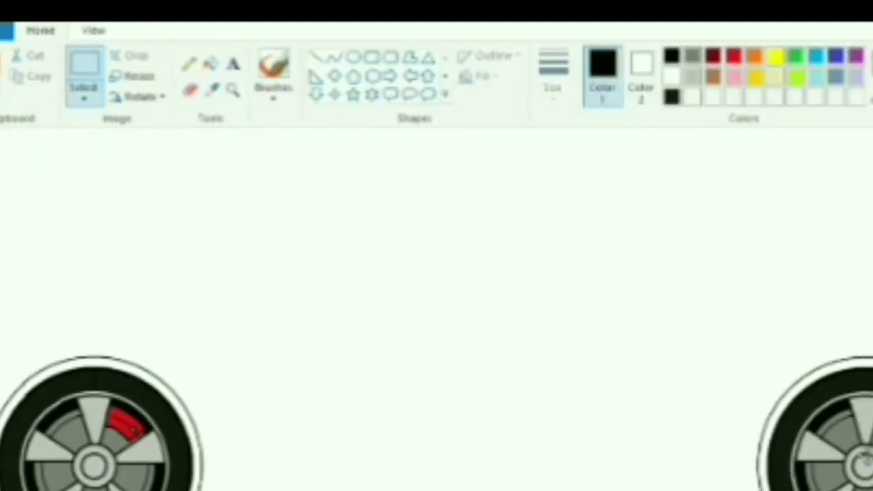
left_click_drag(867, 460, 872, 459)
Draw the hood as a curve rising from ahead of the front wheel and flattening out above and behind it.
left_click(318, 59)
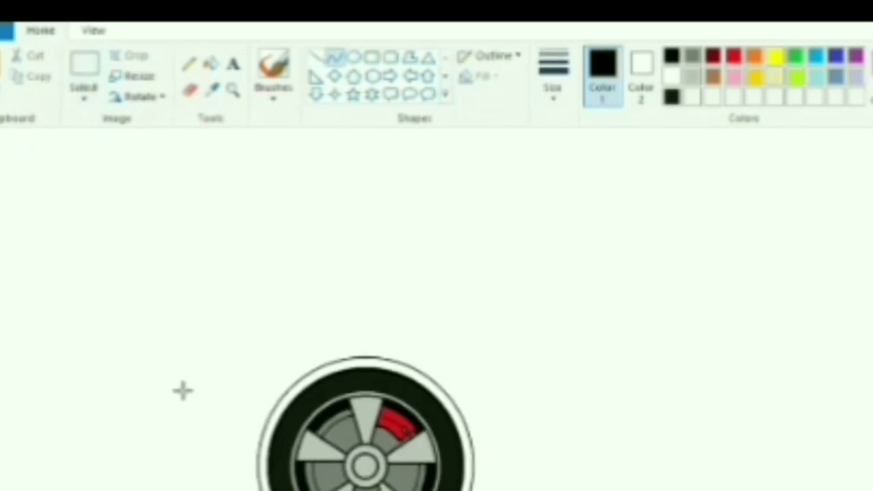
left_click_drag(181, 390, 619, 302)
mouse_move(391, 322)
left_mouse_down()
mouse_move(380, 286)
mouse_move(384, 296)
mouse_move(372, 296)
left_mouse_up()
left_click_drag(379, 328, 373, 326)
left_click(437, 231)
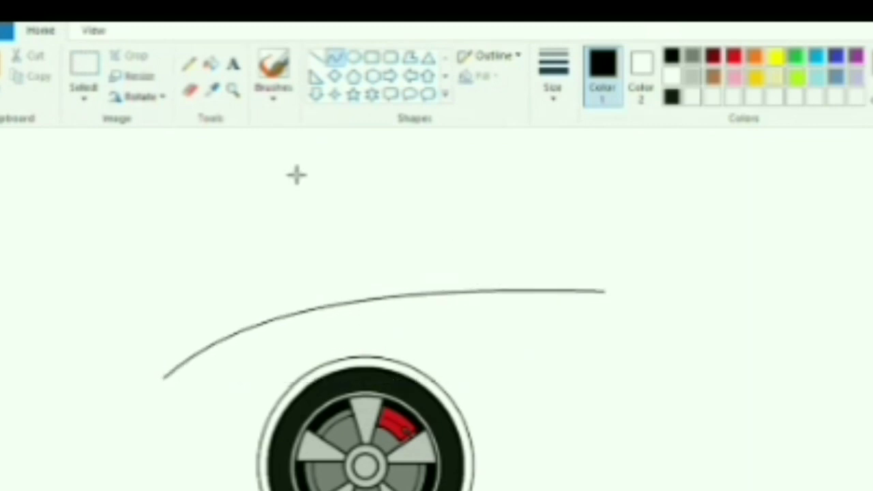
Draw the car's front end as an outward-bulging curve running down from the hood's front tip.
left_click(94, 31)
left_click(1, 74)
scroll(418, 306, "down", 3)
scroll(447, 407, "up", 1)
scroll(378, 371, "down", 1)
left_click_drag(361, 225, 354, 490)
left_click_drag(358, 407, 370, 408)
left_click_drag(368, 293, 318, 295)
left_click_drag(356, 397, 311, 398)
left_click_drag(312, 366, 314, 367)
left_click_drag(379, 371, 365, 373)
left_click_drag(341, 375, 356, 376)
left_click(266, 351)
left_click(45, 39)
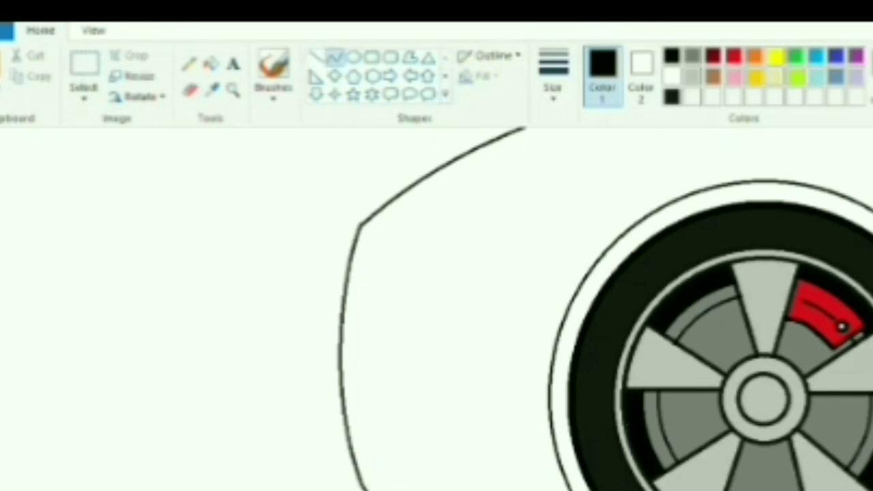
scroll(523, 465, "up", 2)
left_click(191, 90)
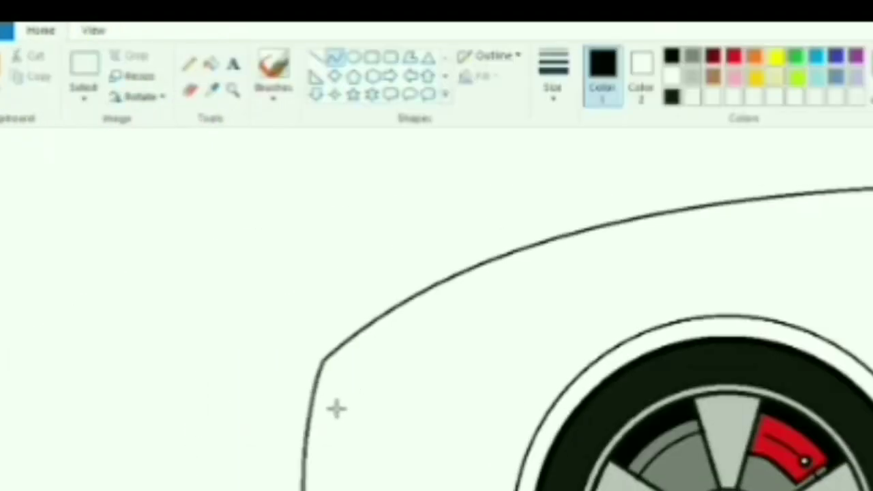
Draw a leaf-shaped headlight outline beneath the hood's front with two curves and erase the excess at its rear tip.
left_click_drag(327, 401, 547, 317)
mouse_move(379, 376)
left_mouse_down()
mouse_move(371, 352)
mouse_move(403, 320)
left_mouse_up()
left_click(403, 320)
left_click(480, 363)
mouse_move(334, 408)
left_mouse_down()
mouse_move(515, 373)
mouse_move(553, 325)
left_mouse_up()
left_click_drag(523, 383, 516, 371)
left_click(515, 371)
left_click_drag(515, 371, 512, 370)
left_click(188, 96)
left_click(552, 315)
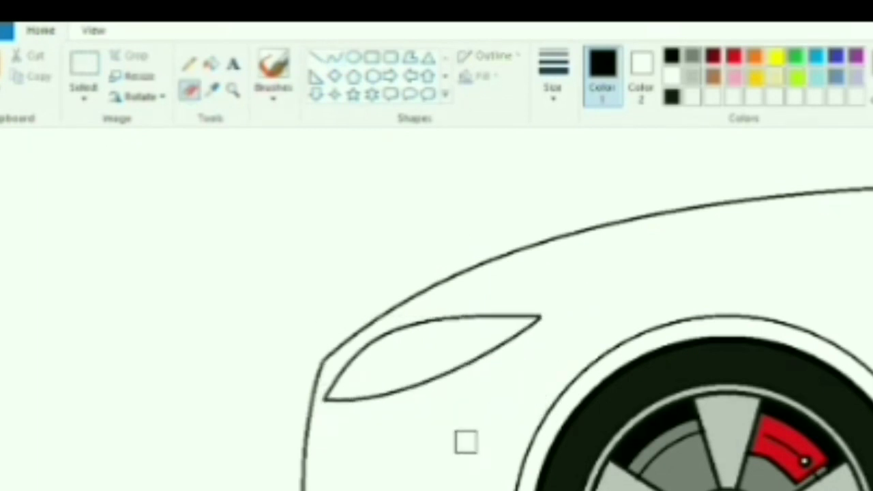
Draw a narrow pointed sliver along the upper front edge, just below the hood's tip.
left_click(335, 60)
left_click(94, 33)
left_click(3, 92)
left_click_drag(690, 335, 662, 468)
left_click_drag(686, 416, 697, 360)
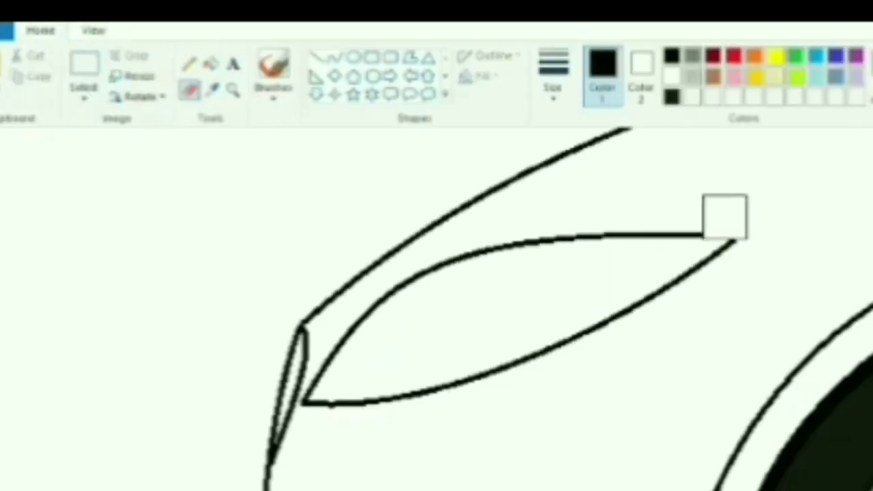
Round off the headlight's rear tip and draw a curved inner lens contour inside the headlight's front part.
left_click(723, 229)
left_click(716, 250)
scroll(437, 309, "left", 3)
left_click_drag(547, 294, 731, 334)
mouse_move(721, 293)
left_mouse_down()
mouse_move(715, 261)
mouse_move(787, 284)
left_mouse_up()
Draw three horizontal lines of decreasing length in the rear part of the headlight.
left_click(318, 58)
left_click_drag(710, 253, 836, 253)
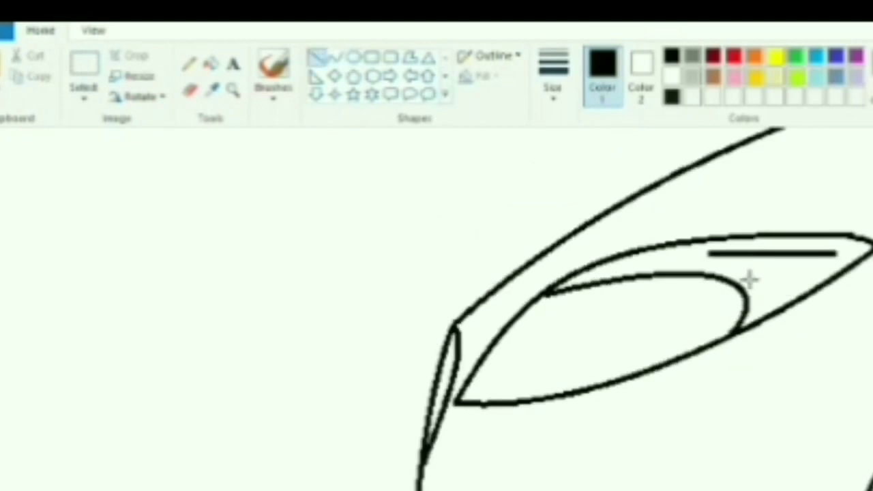
left_click_drag(747, 270, 818, 271)
left_click_drag(761, 289, 792, 289)
Draw two tall narrow ellipses as lamps inside the headlight's lens contour, each overlapped by a second ellipse offset to the rear.
left_click(354, 57)
left_click_drag(544, 309, 567, 392)
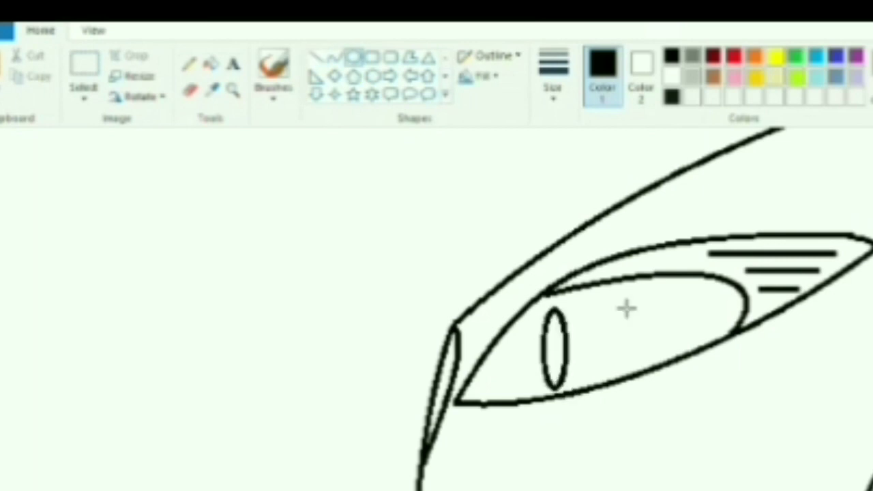
left_click_drag(607, 294, 639, 377)
left_click_drag(619, 294, 652, 374)
mouse_move(635, 337)
left_mouse_down()
mouse_move(597, 332)
mouse_move(630, 334)
left_mouse_up()
left_click(646, 461)
left_click_drag(545, 309, 588, 397)
left_click_drag(588, 348, 592, 348)
Add short horizontal detail lines beside the two lamp ellipses inside the headlight.
left_click(318, 57)
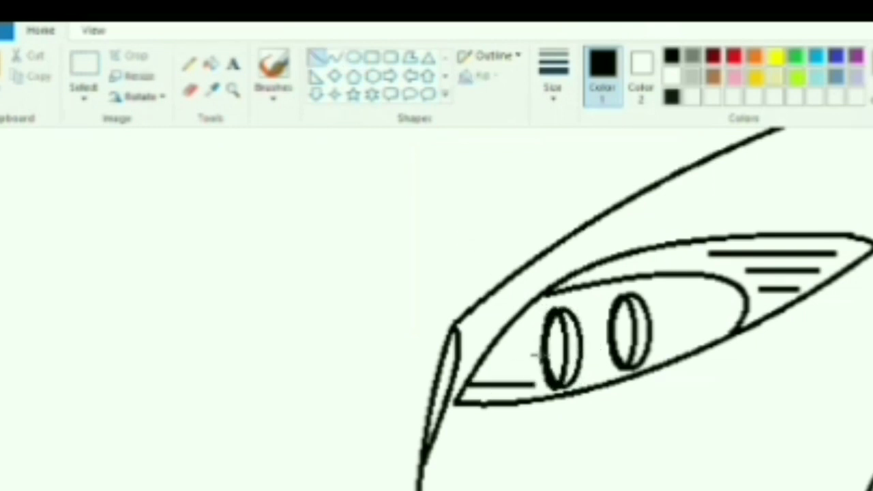
left_click(96, 30)
left_click(64, 71)
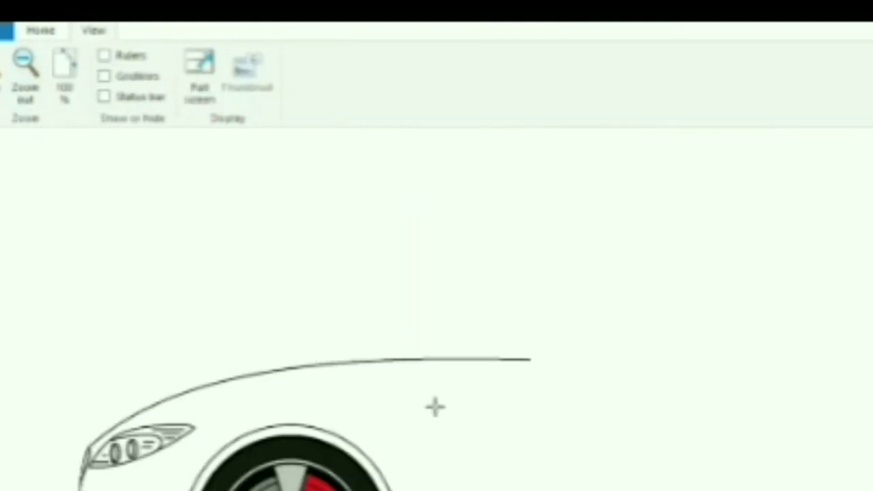
Erase the hood line's drooping rear end and redraw it with a short straight horizontal line.
left_click(51, 34)
scroll(436, 310, "right", 2)
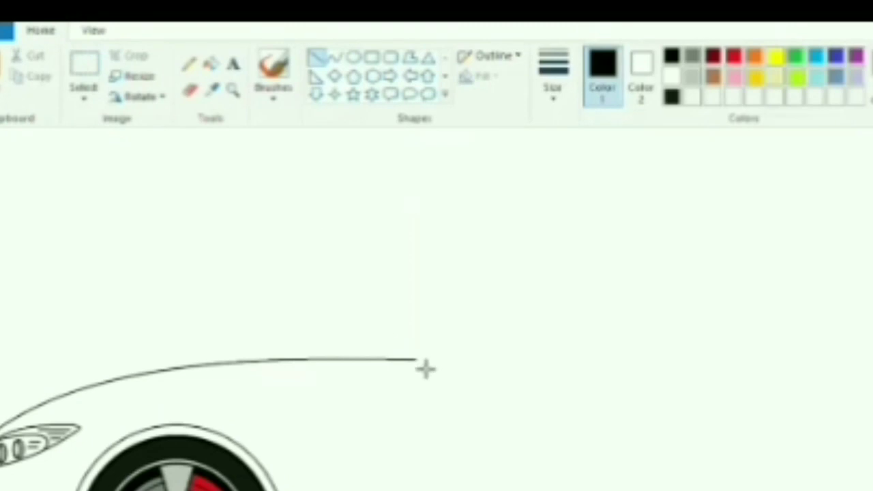
left_click(190, 90)
left_click(94, 31)
left_click(2, 67)
left_click(41, 31)
left_click(317, 57)
left_click_drag(554, 184, 586, 183)
left_click(94, 30)
left_click(25, 66)
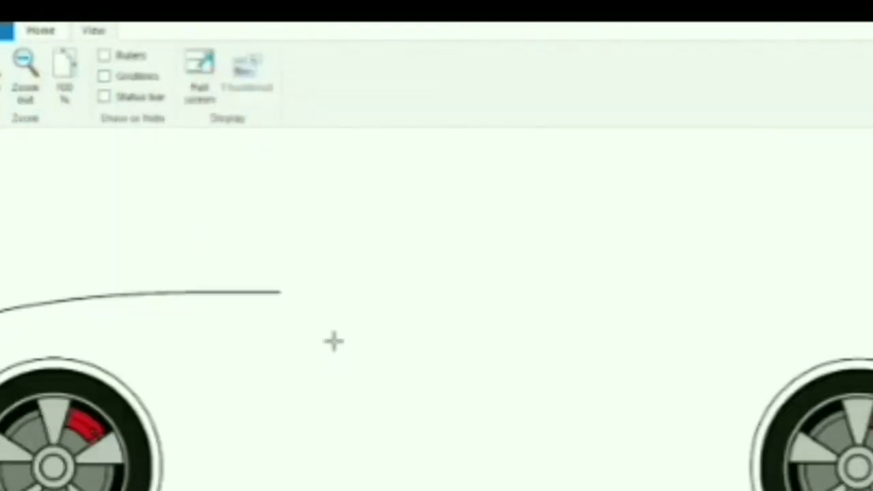
Draw the roofline as one arched curve from the hood's rear end to above the rear wheel.
scroll(334, 341, "left", 2)
left_click(41, 30)
left_click(335, 57)
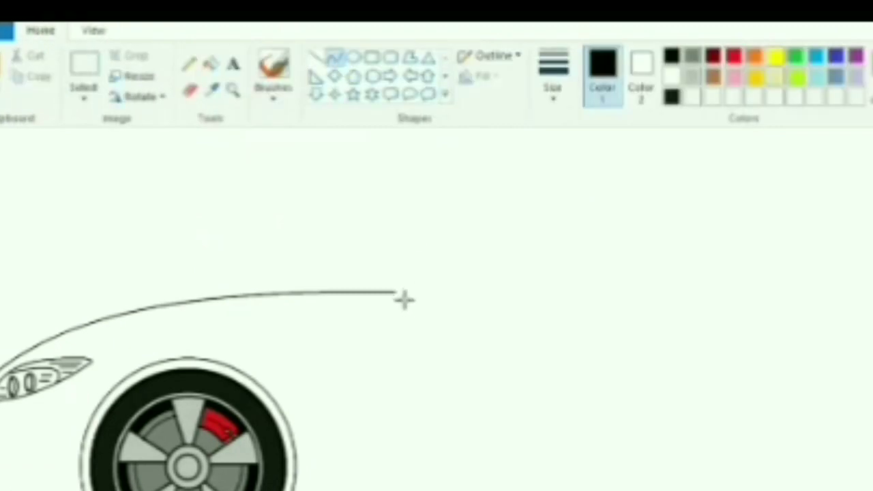
left_click_drag(404, 298, 872, 275)
left_click_drag(464, 180, 595, 161)
left_click_drag(690, 194, 758, 194)
left_click_drag(832, 212, 665, 258)
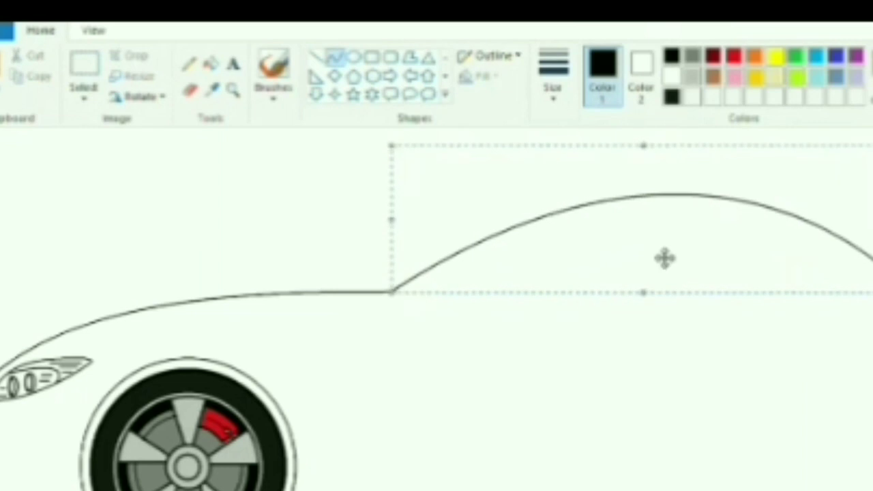
Stretch the roof curve taller and longer and align its front end with the hood line.
left_click_drag(856, 219, 872, 220)
left_click_drag(652, 145, 654, 141)
mouse_move(872, 216)
left_mouse_down()
mouse_move(863, 216)
mouse_move(872, 216)
left_mouse_up()
left_click_drag(644, 293, 647, 297)
left_click_drag(644, 141, 644, 135)
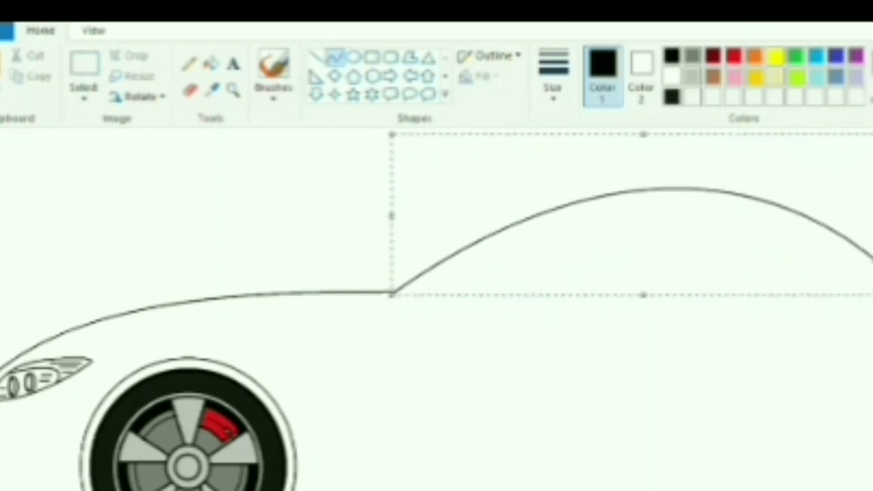
left_click_drag(753, 250, 751, 250)
left_click(341, 198)
Erase the crest of the roof curve and redraw it with a straight horizontal line.
left_click(94, 30)
left_click(2, 67)
left_click(41, 31)
left_click(191, 89)
scroll(437, 307, "right", 5)
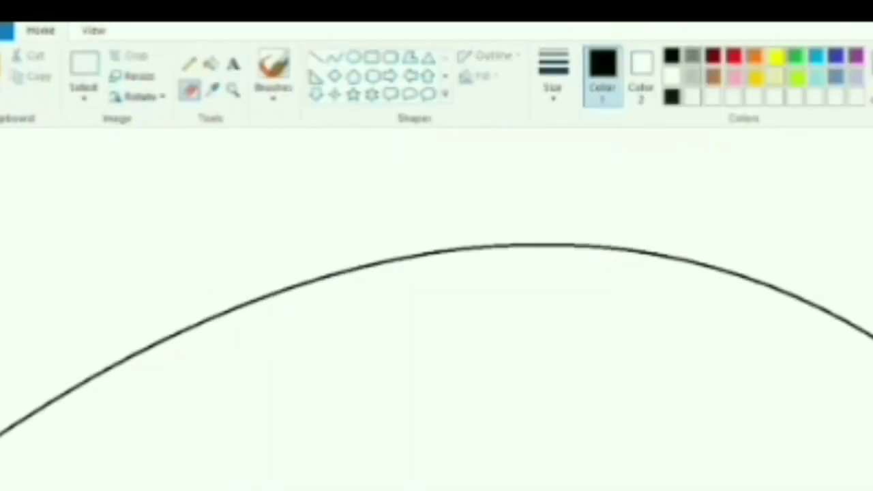
left_click_drag(522, 244, 566, 244)
left_click(317, 58)
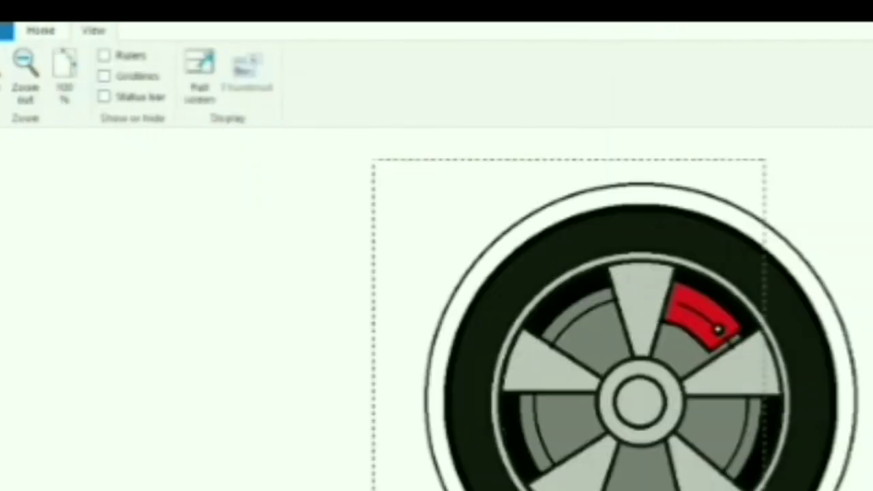
Move the rear wheel and its arch slightly closer to the front wheel.
left_click_drag(711, 468, 643, 464)
scroll(160, 372, "up", 2)
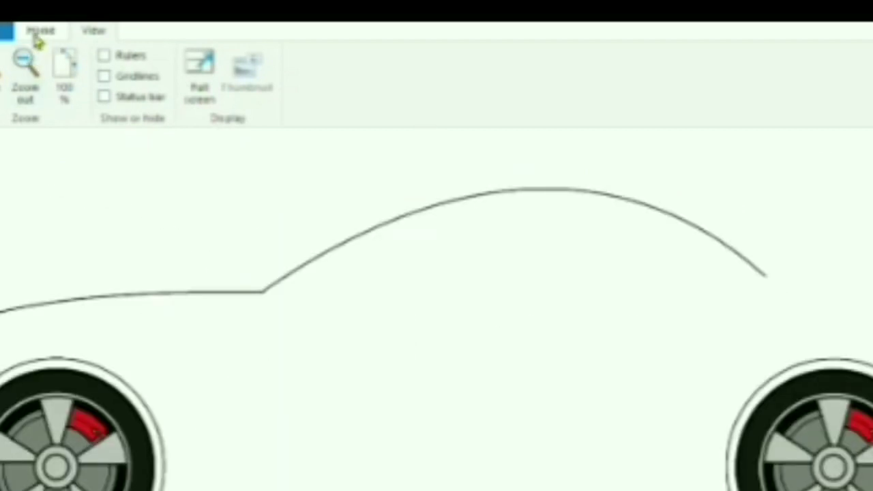
left_click(40, 30)
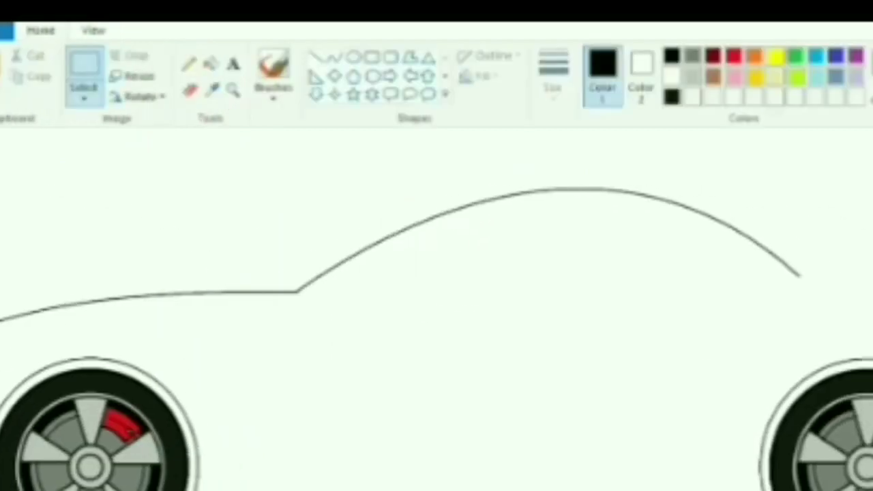
Erase the roof curve and the rear portion of the hood line.
left_click(191, 90)
mouse_move(301, 288)
left_mouse_down()
mouse_move(378, 244)
mouse_move(528, 199)
mouse_move(626, 191)
left_mouse_up()
scroll(436, 307, "left", 1)
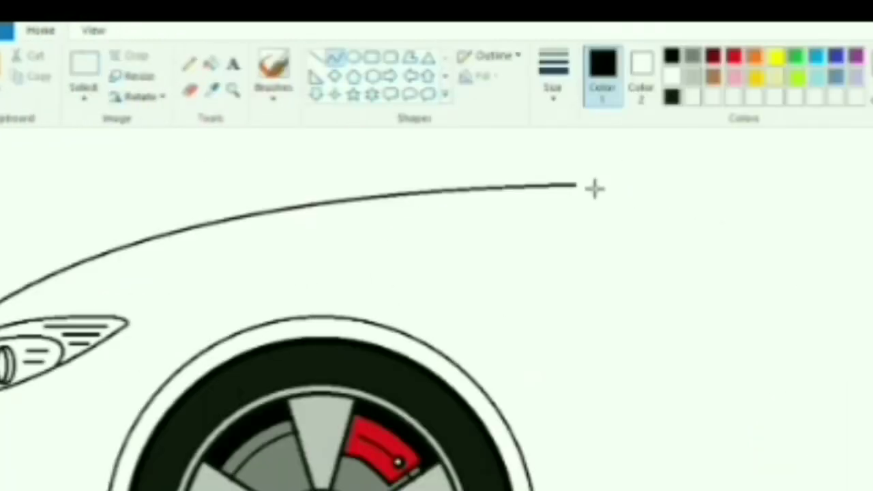
Extend the hood line rearward with a gentle curve that slopes slightly down at its end.
left_click_drag(594, 187, 806, 191)
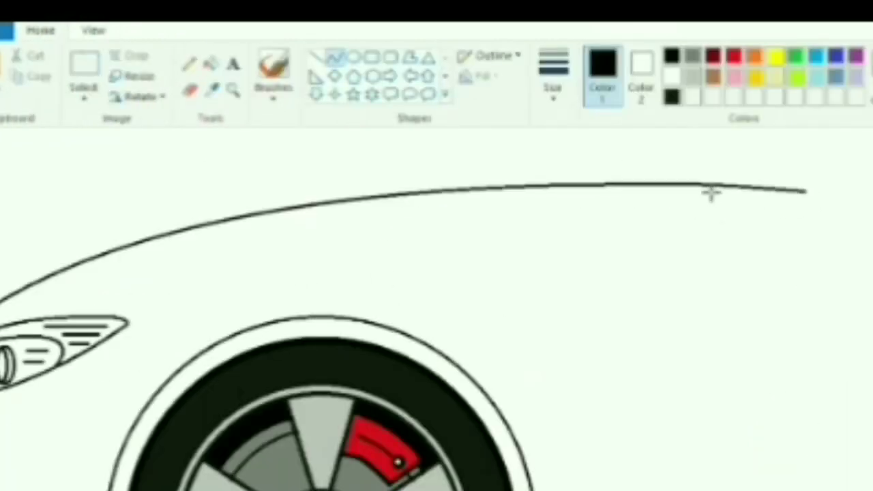
left_click(190, 88)
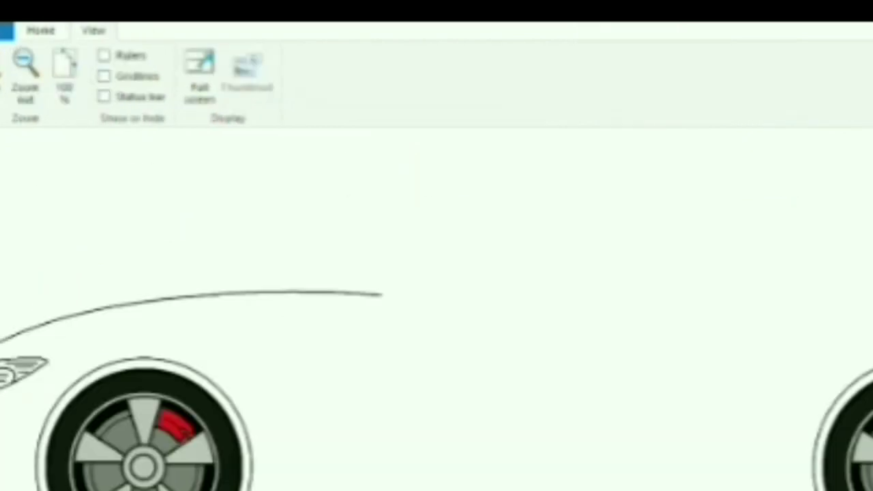
left_click(40, 30)
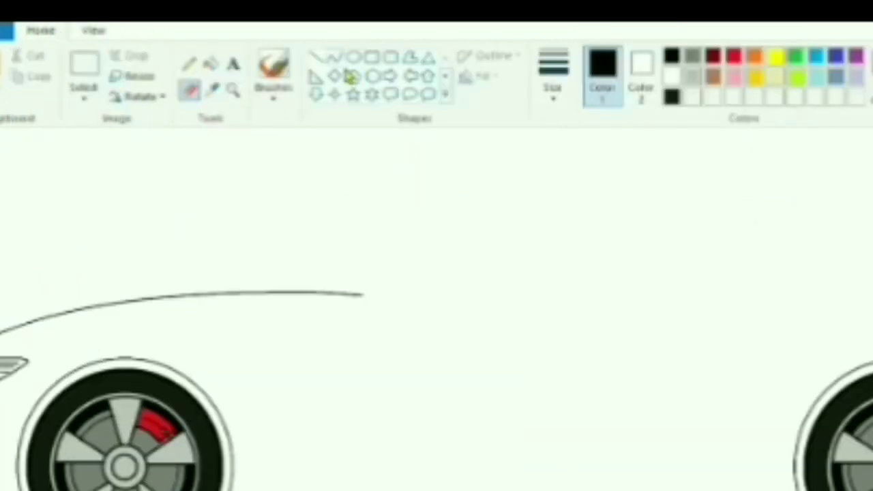
Draw a curved windshield line rising from the hood's rear end up to the roof.
left_click(109, 28)
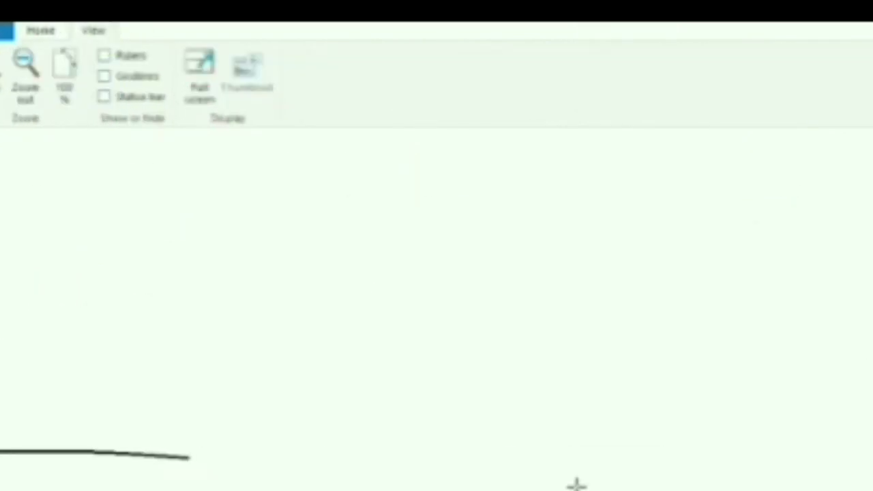
mouse_move(188, 457)
left_mouse_down()
mouse_move(756, 259)
mouse_move(756, 251)
left_mouse_up()
left_click_drag(580, 300, 568, 258)
left_click(28, 90)
scroll(437, 307, "left", 6)
scroll(436, 307, "right", 3)
Draw a curved rear roofline sloping down from the top of the roof toward the rear.
left_click(1, 82)
scroll(377, 416, "right", 8)
mouse_move(544, 251)
left_mouse_down()
mouse_move(872, 358)
mouse_move(872, 367)
left_mouse_up()
left_click_drag(818, 307, 811, 277)
left_click(811, 277)
left_click_drag(872, 426, 872, 451)
Undo the windshield and rear roofline curves.
left_click(27, 82)
scroll(437, 306, "left", 6)
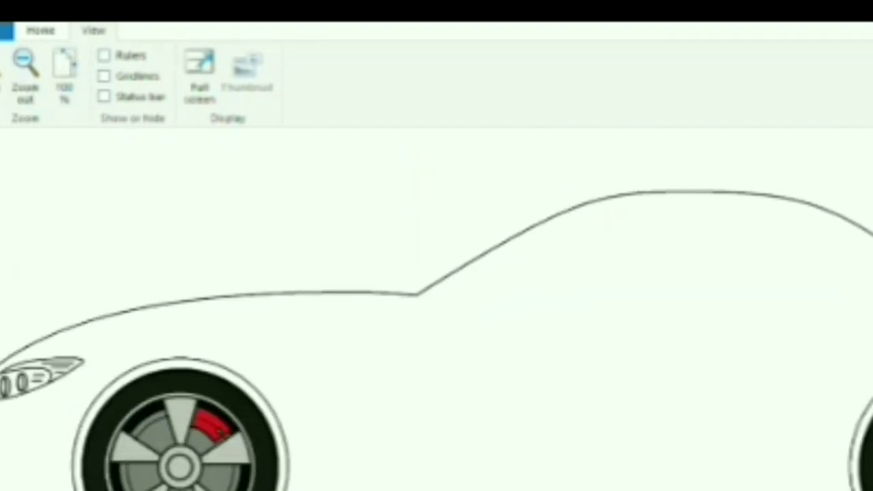
left_click(21, 8)
left_click(20, 8)
Try a single arched roofline curve from the hood's rear end across the cabin and undo it.
left_click_drag(416, 294, 872, 294)
left_click_drag(811, 170, 745, 249)
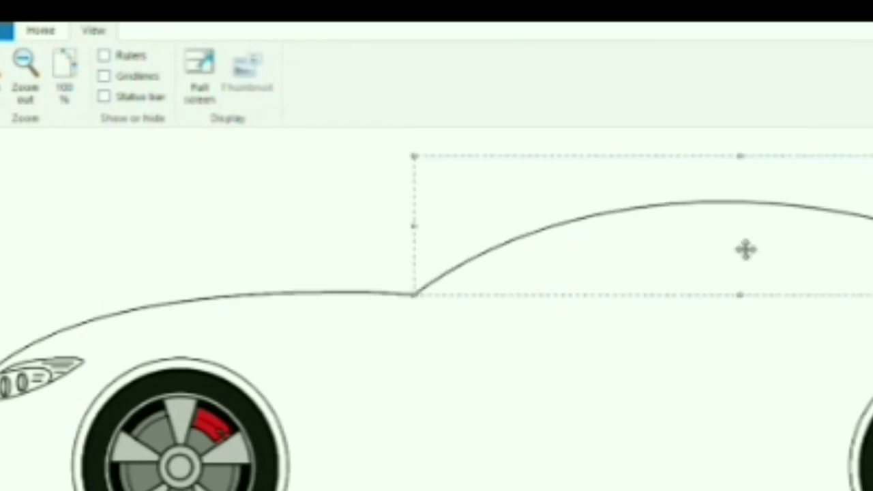
left_click_drag(740, 156, 740, 151)
left_click(635, 380)
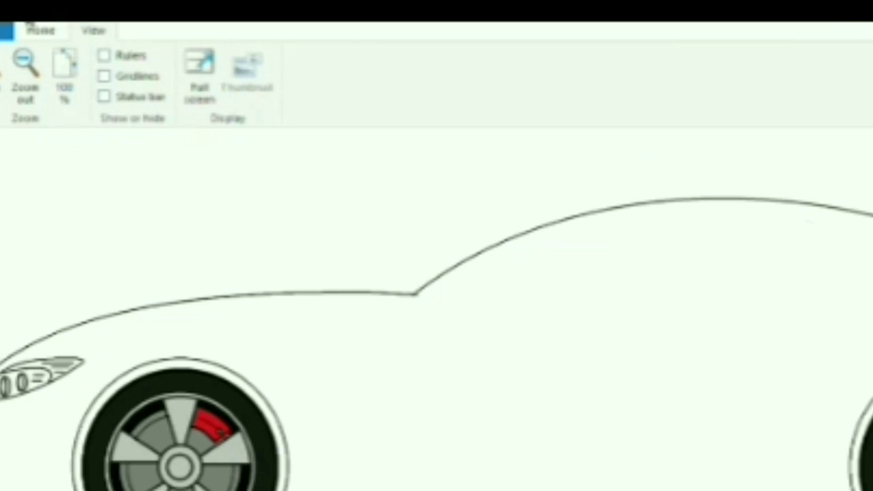
left_click(29, 24)
Draw the windshield and roof as a curve rising from the hood's rear end to a flat top, continued by a curve sloping down rearward.
left_click_drag(416, 294, 872, 294)
left_click_drag(622, 196, 621, 195)
left_click_drag(733, 189, 709, 185)
left_click_drag(872, 170, 872, 156)
left_click_drag(859, 225, 872, 225)
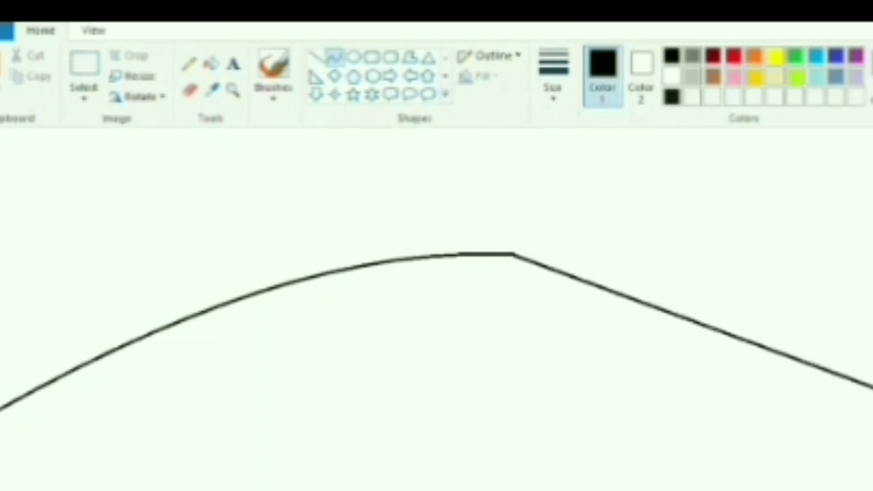
left_click_drag(789, 348, 820, 268)
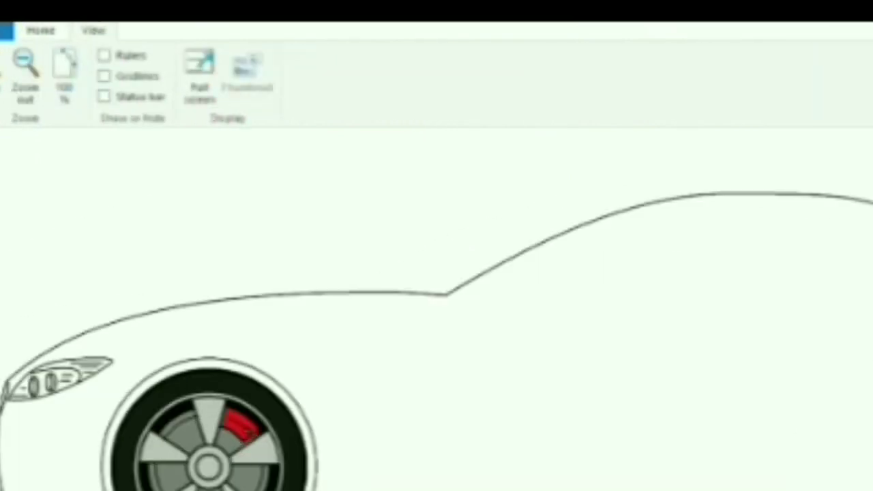
Draw the rear roofline as a smooth curve from the end of the flat roof sloping down to the rear deck.
scroll(437, 307, "right", 2)
left_click(29, 19)
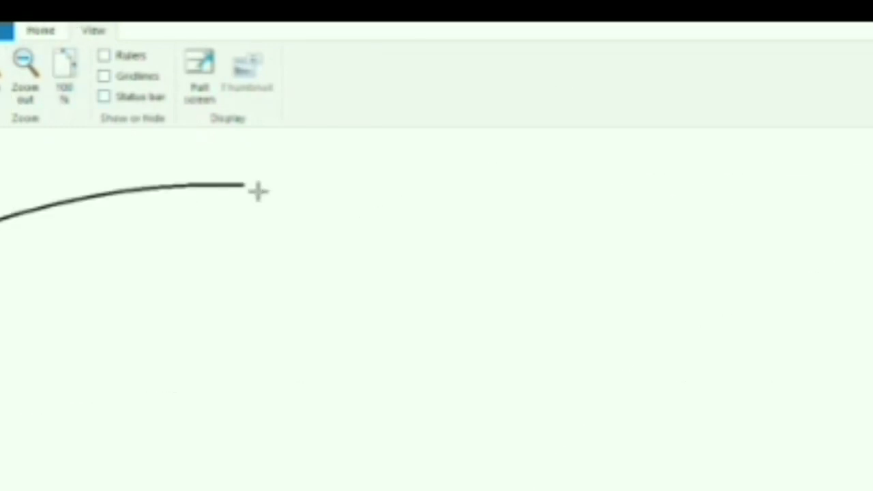
mouse_move(255, 193)
left_mouse_down()
mouse_move(450, 214)
mouse_move(872, 407)
left_mouse_up()
left_click_drag(546, 280, 536, 201)
left_click_drag(620, 236, 626, 205)
left_click_drag(565, 413, 565, 404)
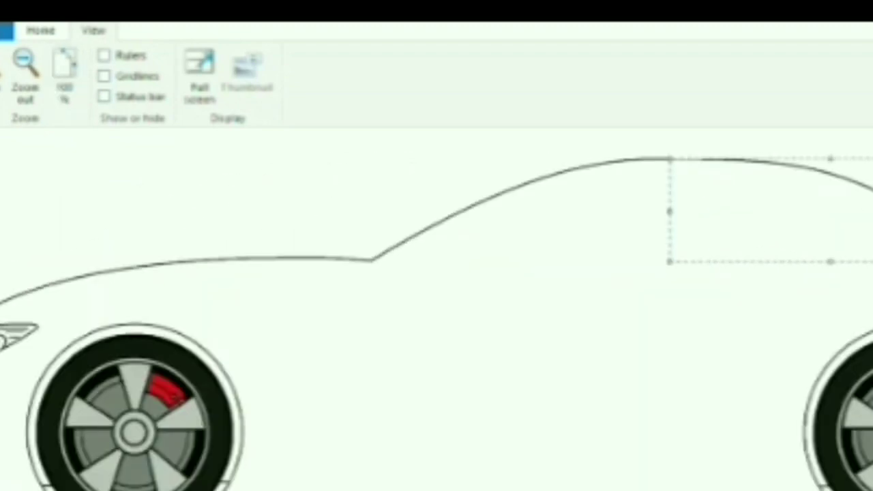
left_click(809, 281)
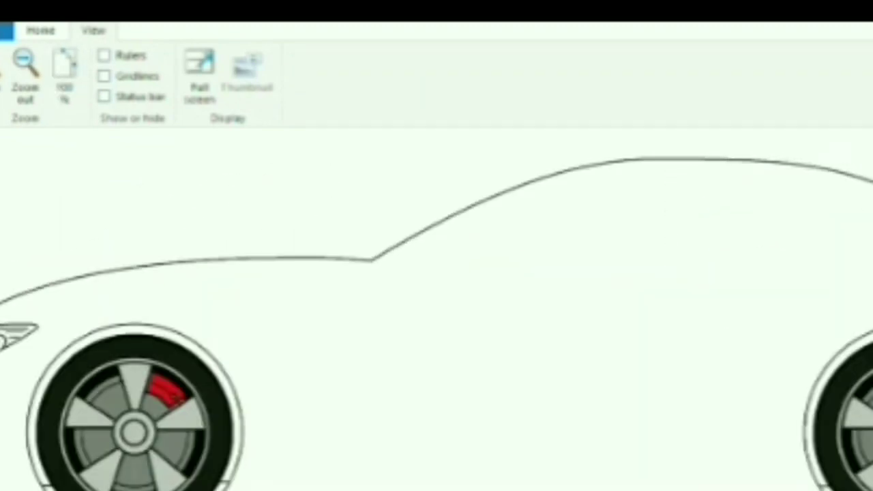
left_click(41, 30)
left_click(191, 90)
left_click(334, 57)
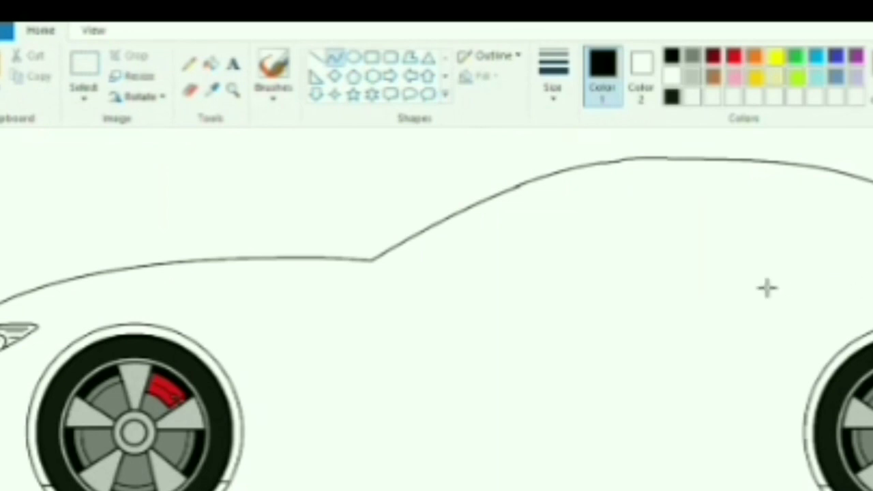
Erase the rough joint behind the rear deck line and join the deck to the tail outline with a curve.
left_click(88, 33)
left_click(2, 72)
scroll(437, 307, "right", 10)
scroll(436, 307, "down", 4)
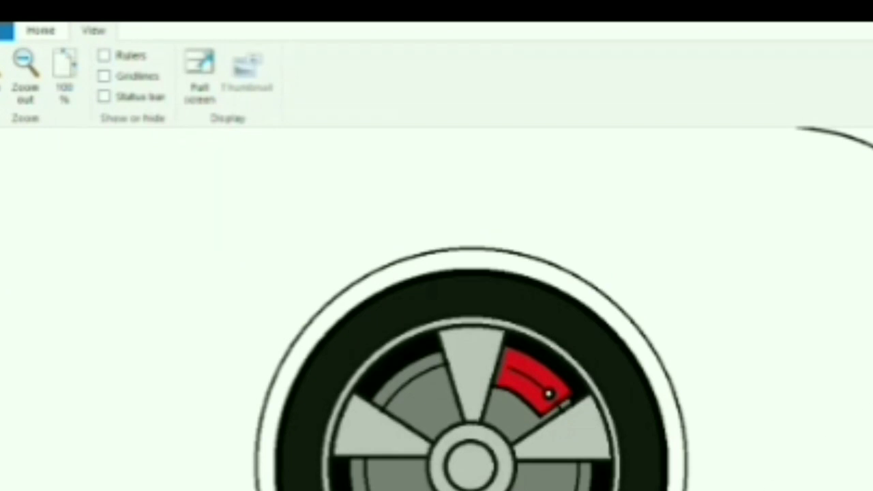
left_click(41, 31)
left_click(192, 90)
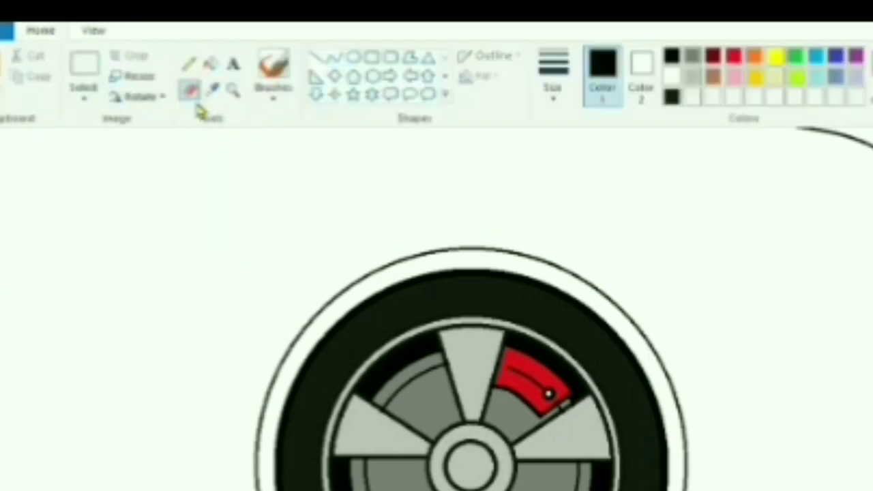
scroll(471, 307, "up", 2)
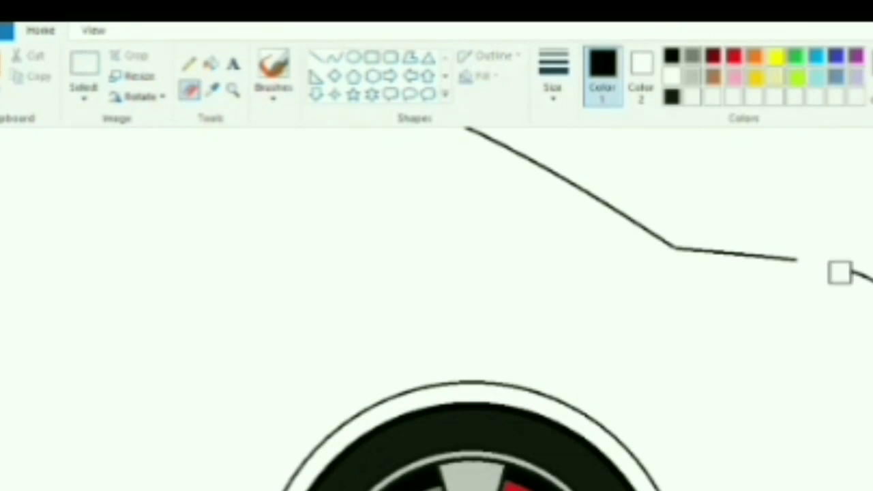
left_click(335, 57)
left_click_drag(793, 259, 820, 276)
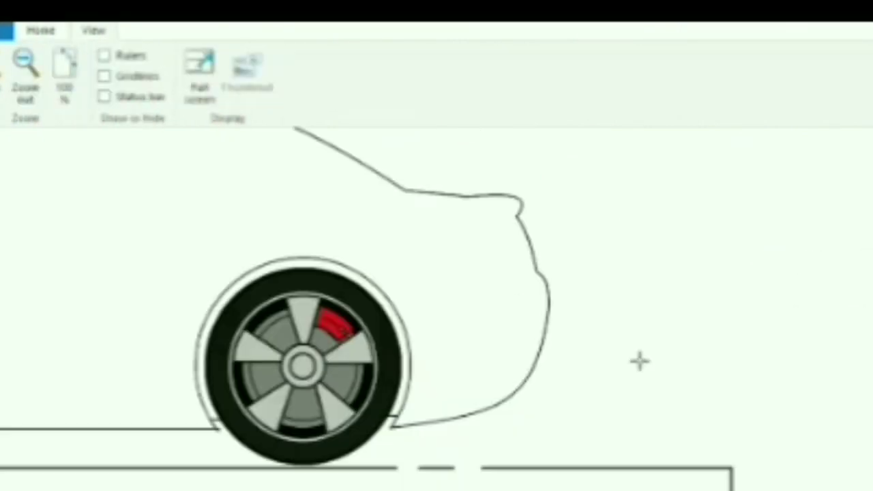
Draw the windshield's lower edge as a curve beneath the front roofline and close its upper end with a short line.
scroll(436, 307, "down", 3)
scroll(437, 307, "right", 5)
mouse_move(236, 389)
left_mouse_down()
mouse_move(645, 230)
mouse_move(643, 214)
left_mouse_up()
mouse_move(233, 434)
left_mouse_down()
mouse_move(288, 413)
mouse_move(334, 357)
left_mouse_up()
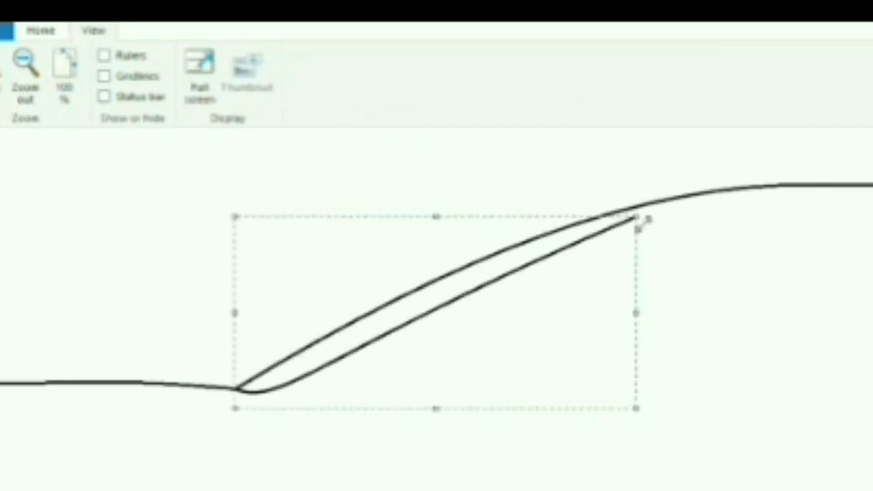
left_click_drag(643, 226, 636, 224)
left_click(554, 167)
left_click(40, 30)
left_click(190, 90)
left_click(317, 57)
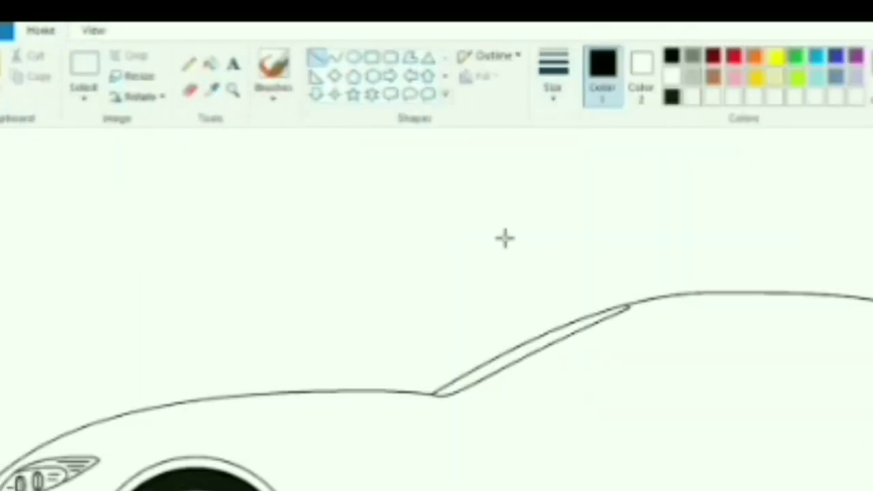
Draw the side window's front and top edge as a thick curve parallel to the windshield.
mouse_move(477, 417)
left_mouse_down()
mouse_move(738, 335)
mouse_move(747, 319)
left_mouse_up()
left_click_drag(608, 319, 649, 314)
left_click_drag(473, 365, 465, 365)
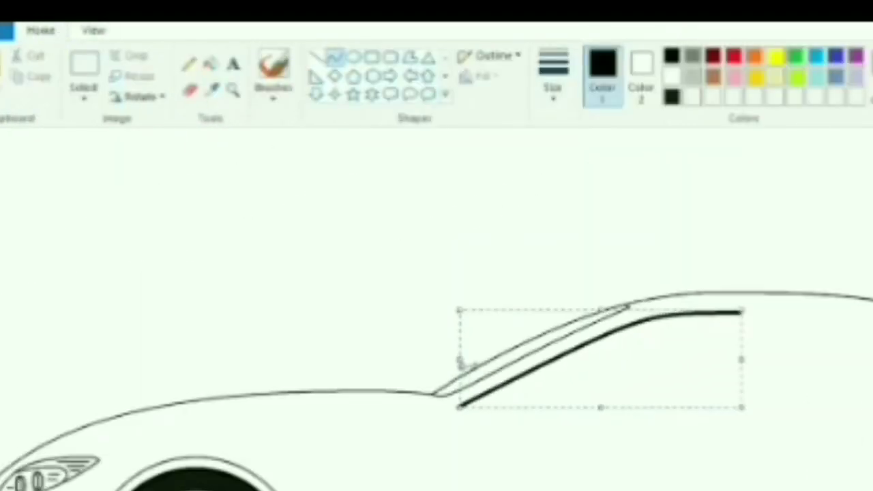
left_click(639, 225)
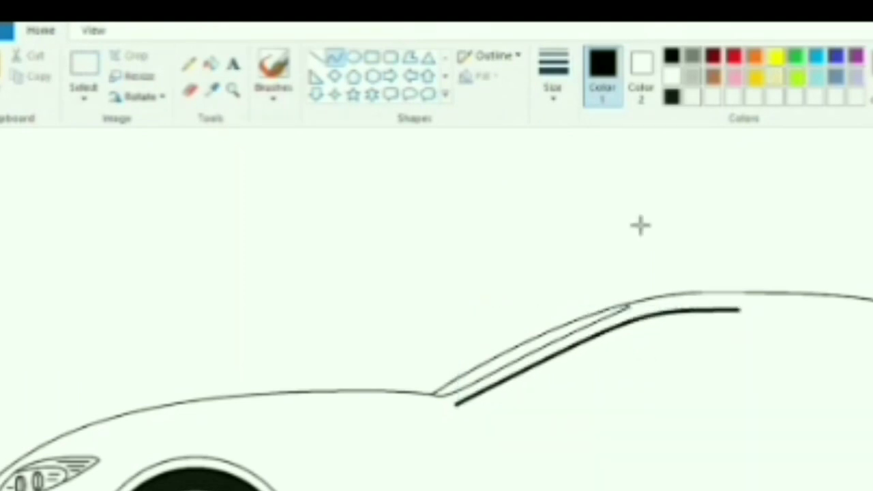
Add the side window's curved rear edge and its thick bottom edge with a rounded front corner.
left_click(40, 31)
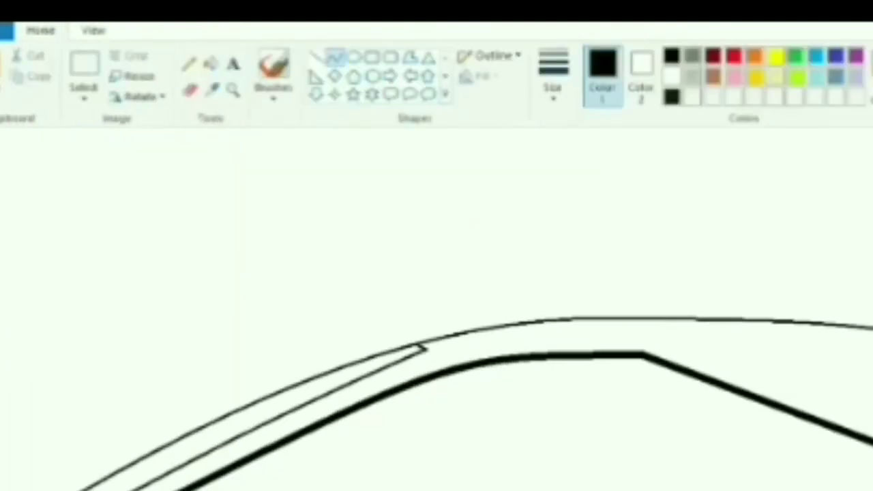
left_click_drag(872, 369, 872, 361)
scroll(65, 268, "down", 2)
scroll(112, 291, "up", 1)
left_click_drag(79, 411, 770, 423)
left_click_drag(239, 423, 67, 436)
Extend the side window's bottom edge rearward with a slight rise and round the rear corner with a thick curve.
scroll(436, 310, "right", 3)
scroll(436, 309, "right", 2)
left_click(190, 89)
left_click(335, 58)
left_click_drag(453, 414, 808, 372)
mouse_move(809, 376)
left_mouse_down()
mouse_move(810, 404)
mouse_move(813, 396)
left_mouse_up()
Divide the side window with two slanted thick lines forming a pillar between the front and rear glass.
left_click(94, 31)
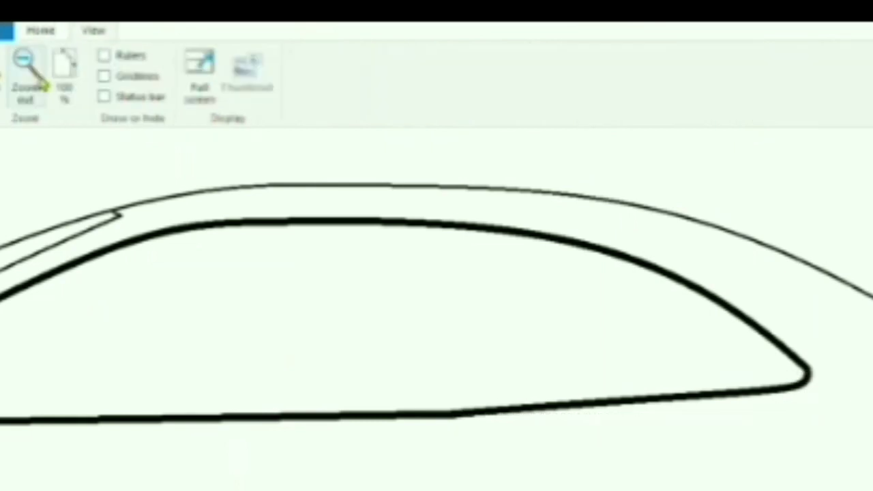
left_click(37, 76)
scroll(436, 310, "left", 3)
scroll(436, 309, "right", 3)
left_click(41, 31)
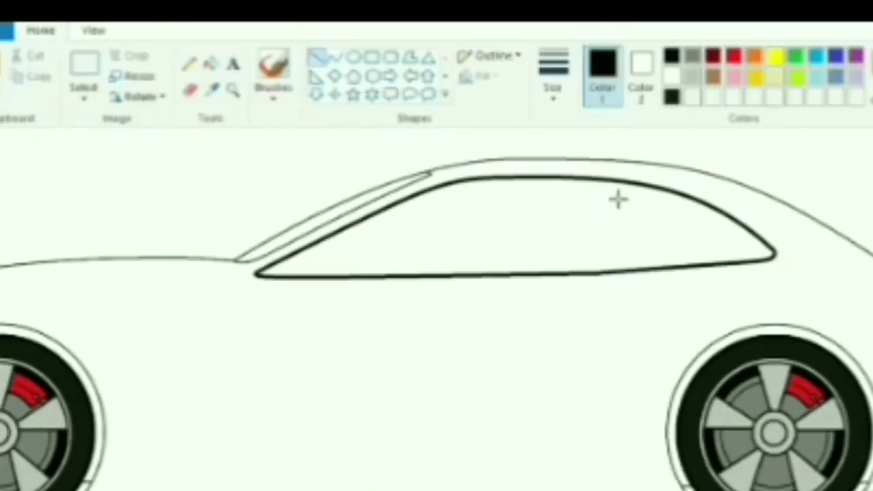
left_click_drag(598, 268, 592, 282)
left_click_drag(616, 182, 607, 272)
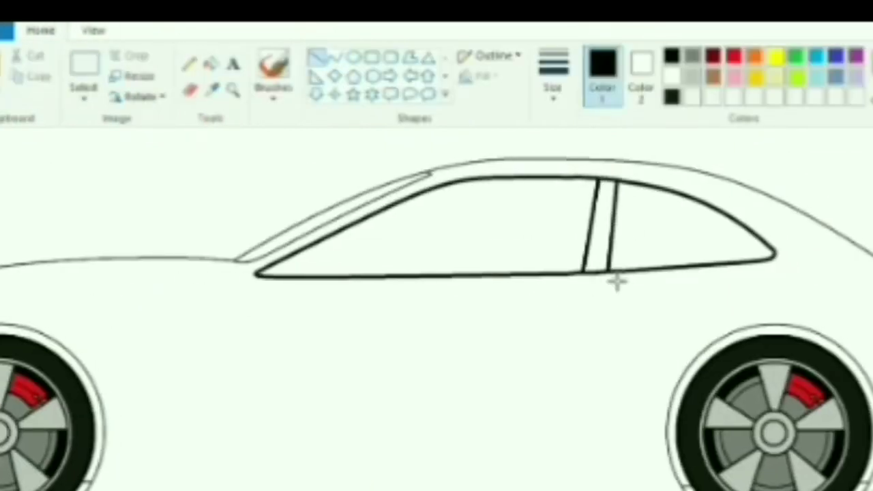
Draw the door's front edge as a thin curve from the window's front corner downward, bowed toward the front wheel.
scroll(437, 310, "left", 3)
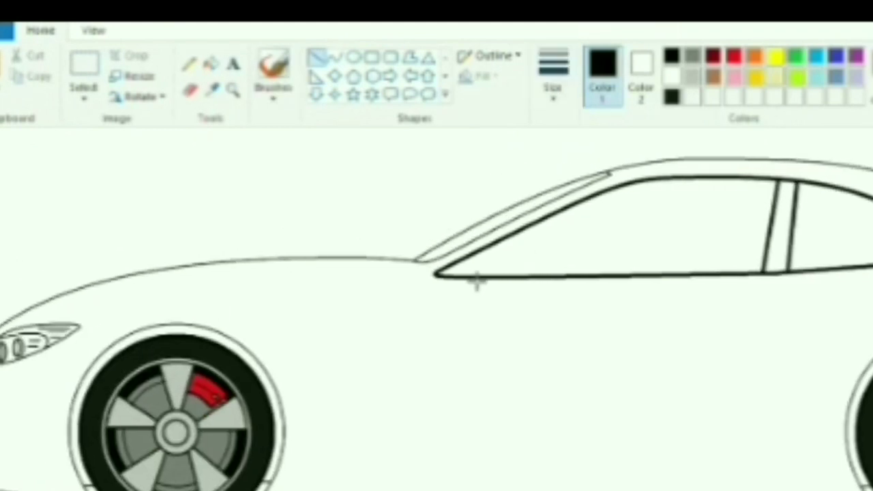
left_click_drag(416, 386, 414, 471)
left_click(38, 19)
left_click(335, 57)
left_click_drag(430, 276, 414, 476)
mouse_move(425, 387)
left_mouse_down()
mouse_move(409, 366)
mouse_move(400, 372)
left_mouse_up()
Draw the door's rear edge as a thin curve from the base of the window pillar down toward the sill.
left_click_drag(776, 274, 716, 474)
left_click(795, 389)
left_click_drag(795, 390, 766, 483)
Join the top of the door's front edge to the side window's front corner with a short thin line.
left_click(93, 30)
left_click(1, 72)
scroll(437, 307, "right", 8)
left_click(41, 31)
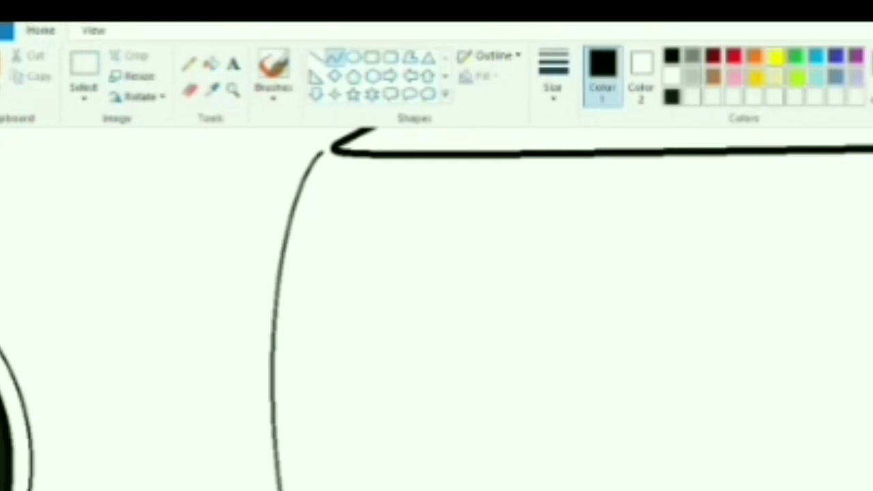
left_click(191, 90)
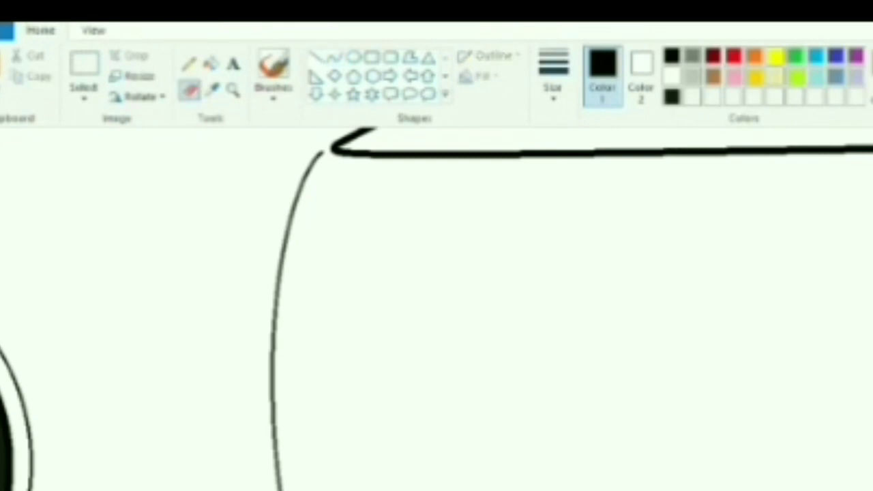
left_click(93, 31)
left_click(2, 72)
scroll(437, 307, "down", 5)
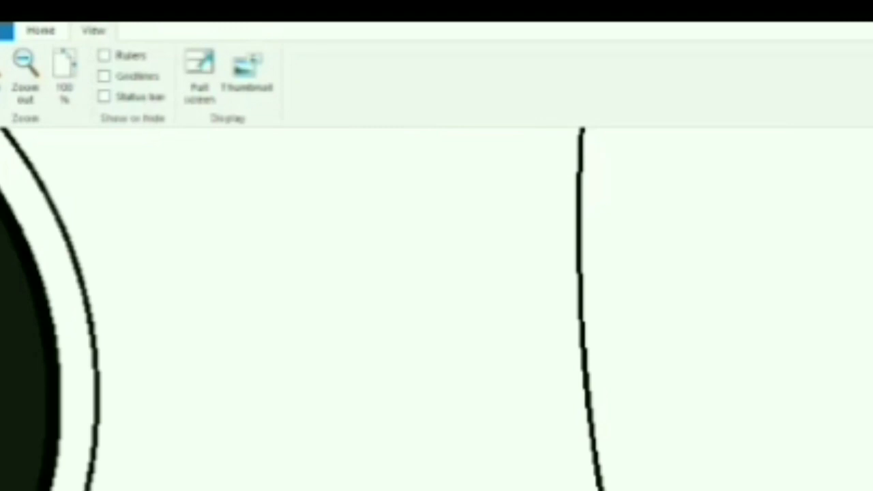
scroll(437, 307, "up", 6)
left_click(41, 31)
left_click(317, 57)
left_click_drag(676, 306, 702, 311)
Draw a flat oval door handle recess below the window, just ahead of the door's rear edge.
left_click(94, 31)
left_click(26, 71)
scroll(437, 306, "right", 2)
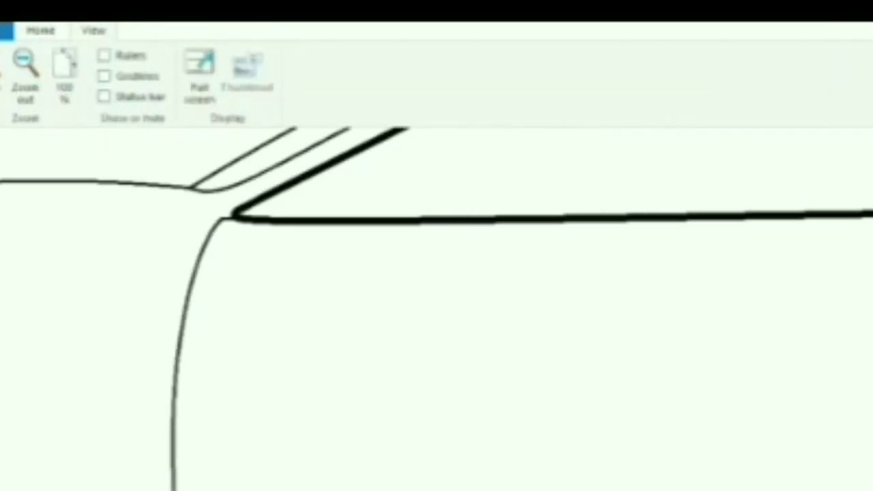
left_click(26, 72)
scroll(437, 307, "left", 2)
left_click(1, 72)
scroll(437, 306, "right", 5)
left_click(41, 31)
left_click_drag(592, 396, 695, 442)
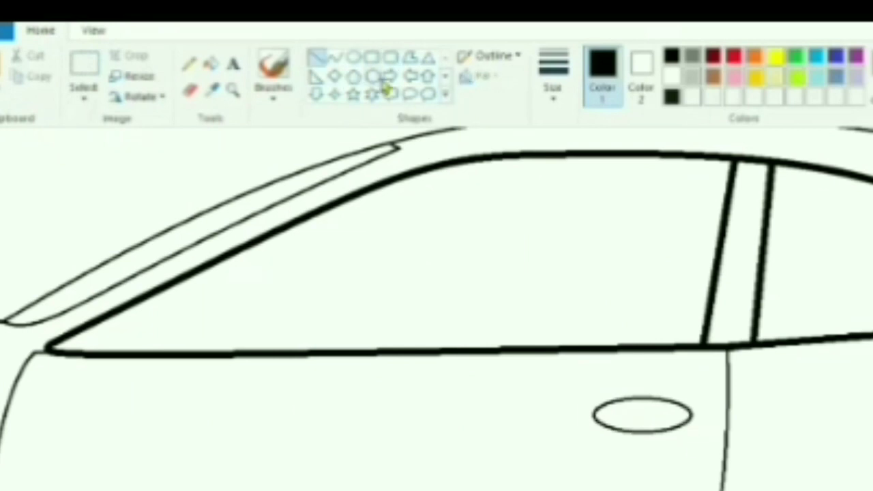
Add a curved divider and a rounded handle bar with a centre line inside the door handle oval.
left_click(334, 58)
left_click_drag(668, 402, 673, 439)
left_click(393, 57)
left_click_drag(595, 410, 653, 428)
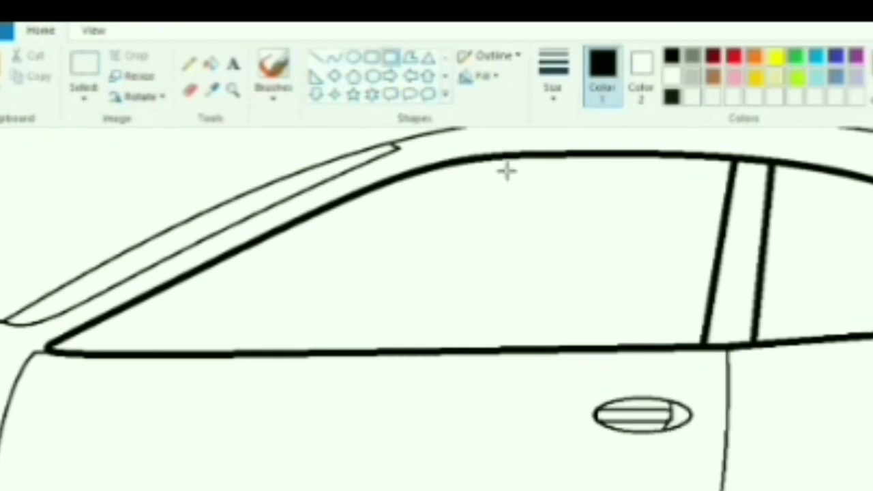
left_click(316, 58)
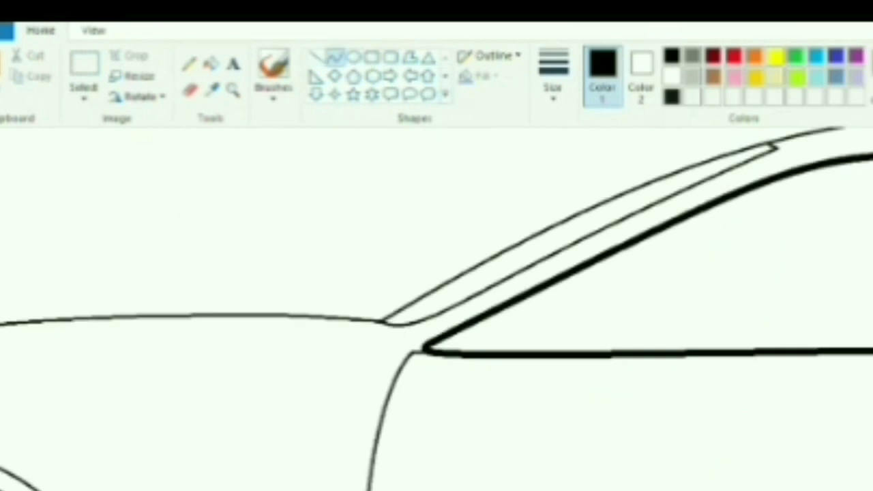
Draw an ellipse for the side mirror over the window's lower front corner and erase the lines inside it.
left_click(353, 57)
left_click_drag(499, 303, 605, 382)
left_click(191, 92)
left_click_drag(532, 347, 588, 346)
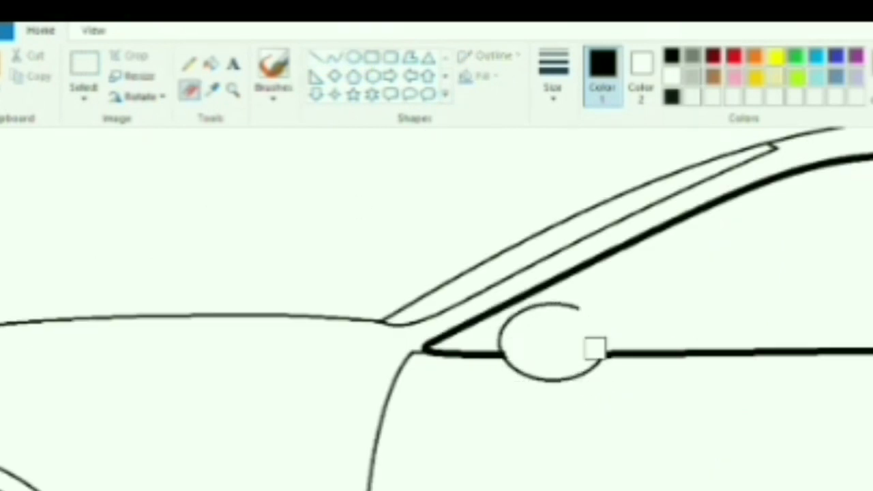
Reshape the mirror's rear side with a tighter curve tapering to the bottom and erase the leftover ellipse outline.
left_click(336, 59)
left_click_drag(578, 308, 541, 379)
left_click_drag(573, 349, 608, 326)
left_click_drag(579, 364, 594, 394)
left_click(316, 57)
left_click(191, 91)
left_click(600, 367)
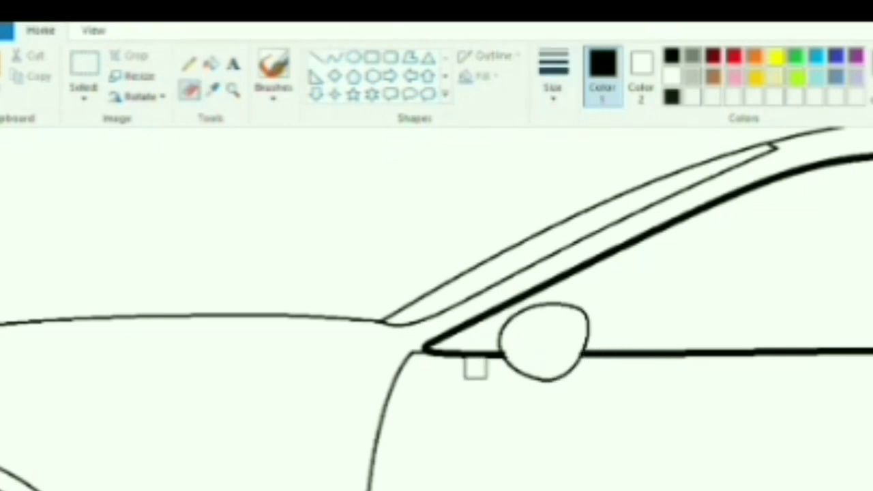
Draw a short straight line from the top of the mirror up to the window's slanted front edge.
left_click(335, 58)
left_click(554, 77)
left_click(567, 172)
left_click_drag(513, 372, 502, 382)
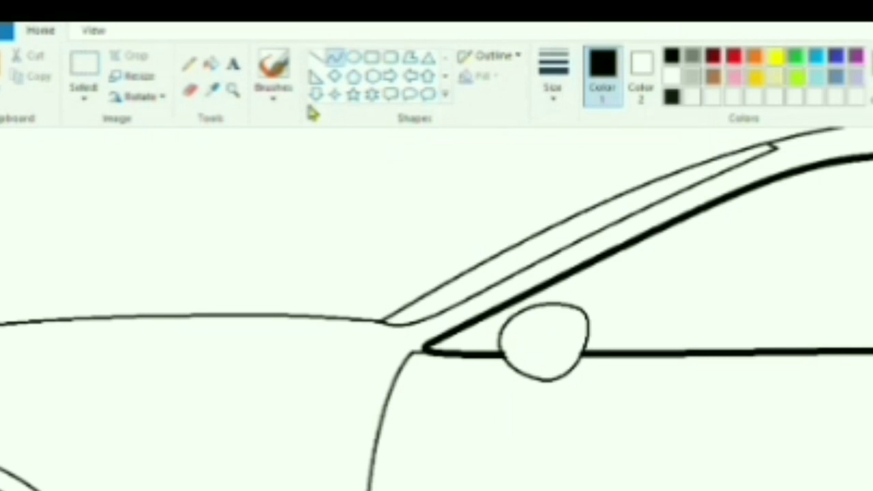
left_click(316, 57)
left_click_drag(551, 302, 586, 267)
Try a small curved arc on the front side of the mirror and undo it.
left_click(94, 31)
left_click(3, 69)
left_click(41, 30)
left_click(336, 58)
left_click_drag(536, 369, 509, 432)
left_click(472, 421)
left_click(473, 424)
key("ctrl+z")
Draw a small rounded arc bulging from the mirror's front side and erase the surplus line.
left_click_drag(543, 367, 512, 433)
left_click(459, 383)
left_click(465, 443)
left_click(191, 90)
left_click(569, 389)
Draw a thin rounded rectangle across the upper part of the side mirror.
key("ctrl+minus")
key("ctrl+minus")
key("ctrl+minus")
key("ctrl+minus")
key("ctrl+minus")
key("ctrl+minus")
key("ctrl+minus")
key("ctrl+minus")
key("ctrl+minus")
key("ctrl+minus")
left_click(526, 433)
left_click(390, 57)
mouse_move(558, 389)
left_mouse_down()
mouse_move(692, 403)
mouse_move(650, 370)
mouse_move(683, 374)
left_mouse_up()
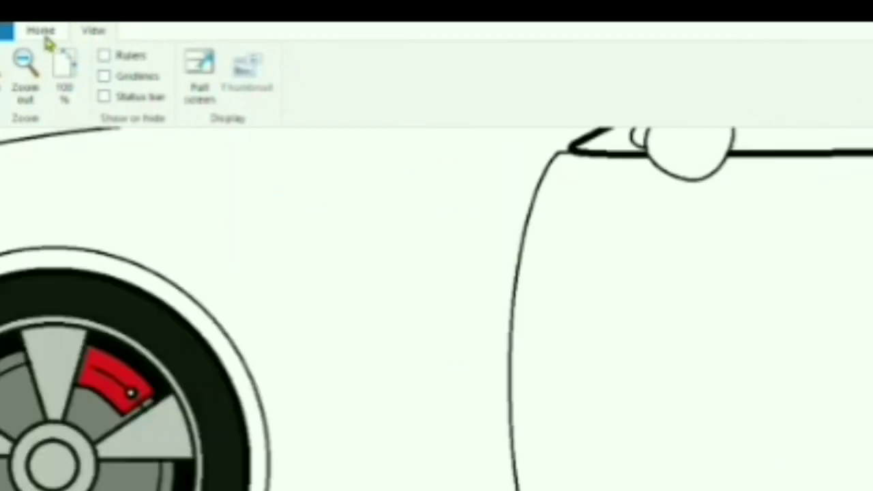
Draw the rear window as a curve beneath the rear roofline and close its upper end with a short line.
left_click(41, 31)
left_click(189, 90)
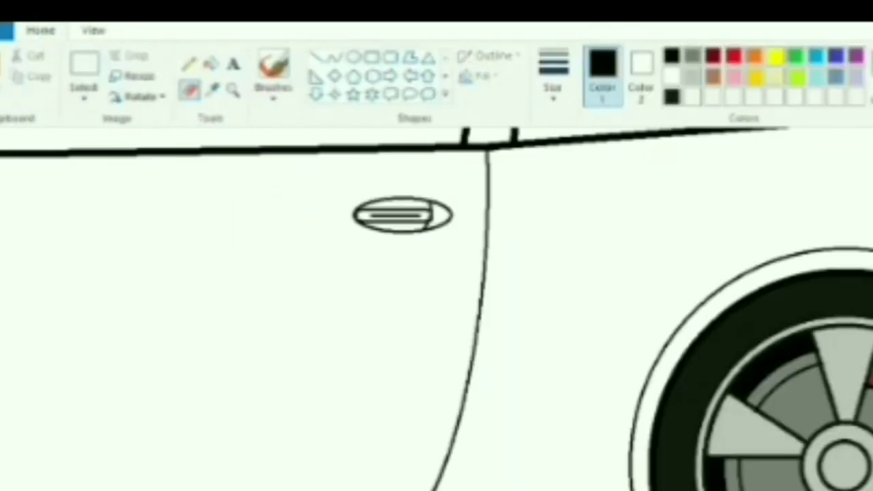
scroll(434, 487, "up", 2)
scroll(435, 487, "up", 2)
left_click(335, 58)
mouse_move(668, 210)
left_mouse_down()
mouse_move(872, 302)
mouse_move(693, 222)
mouse_move(707, 221)
left_mouse_up()
left_click(708, 169)
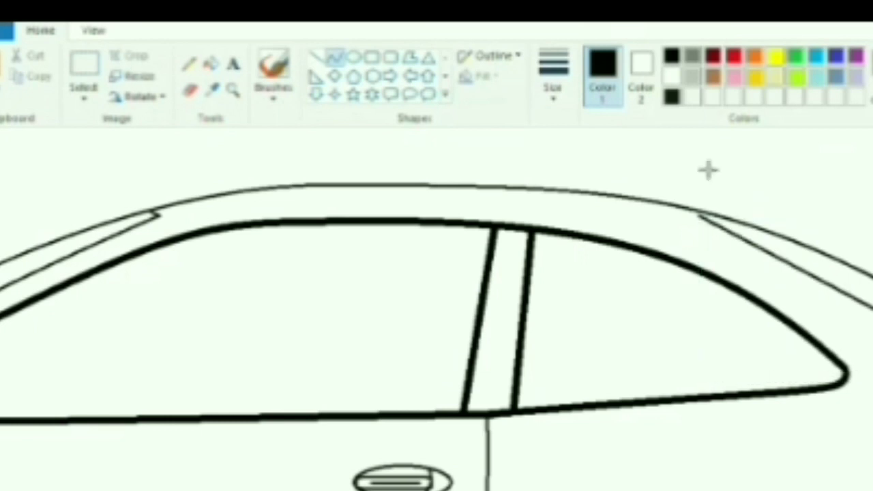
left_click(317, 58)
left_click(94, 30)
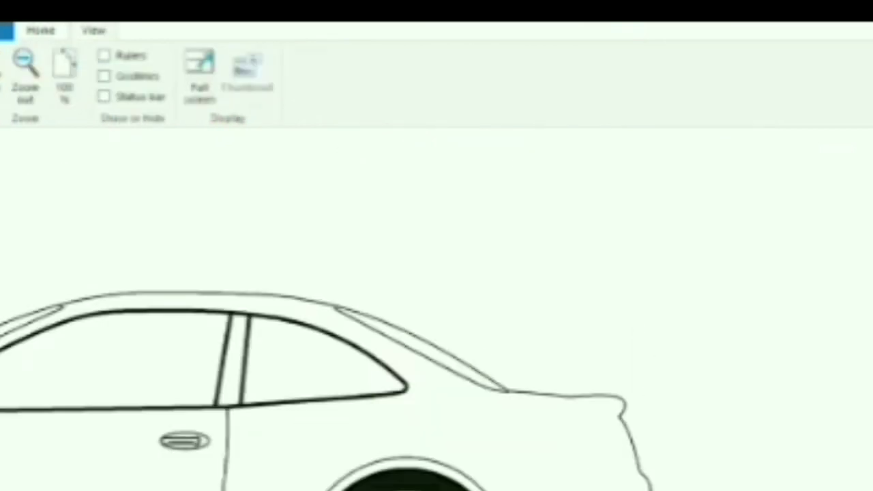
Draw the taillight below the rear spoiler with curved top, front and bottom edges meeting the tail outline.
left_click(41, 30)
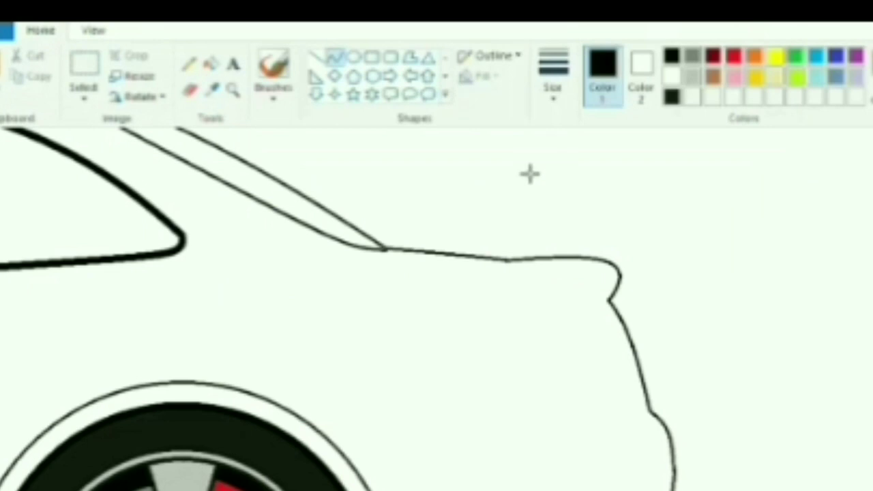
left_click_drag(534, 313, 648, 409)
left_click_drag(626, 368, 629, 319)
left_click(629, 320)
left_click_drag(534, 314, 527, 407)
mouse_move(521, 358)
left_mouse_down()
mouse_move(510, 328)
mouse_move(475, 315)
left_mouse_up()
left_click(474, 315)
mouse_move(537, 409)
left_mouse_down()
mouse_move(539, 394)
mouse_move(646, 412)
left_mouse_up()
mouse_move(578, 413)
left_mouse_down()
mouse_move(567, 422)
mouse_move(556, 408)
mouse_move(570, 423)
left_mouse_up()
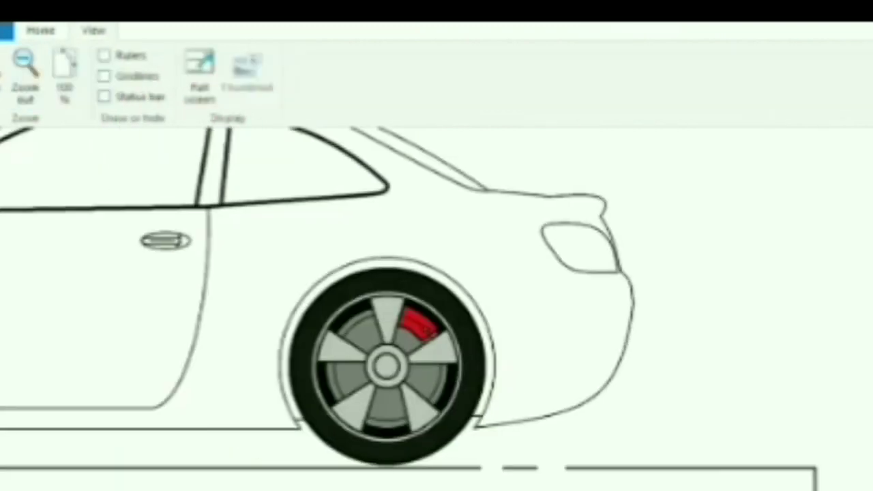
Draw a thin body crease from the taillight's bottom edge forward, angling down to the rear wheel arch.
scroll(536, 482, "left", 5)
scroll(536, 482, "down", 3)
scroll(536, 481, "up", 3)
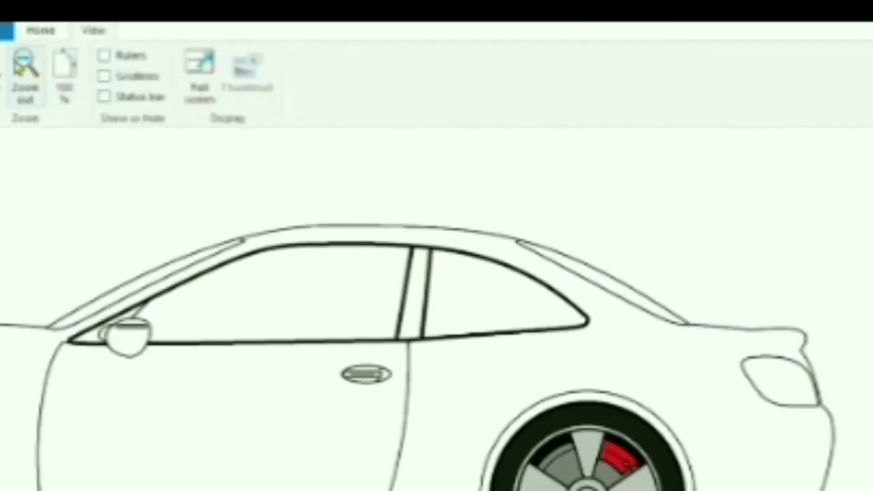
scroll(614, 382, "up", 2)
scroll(643, 405, "down", 3)
left_click_drag(511, 405, 121, 116)
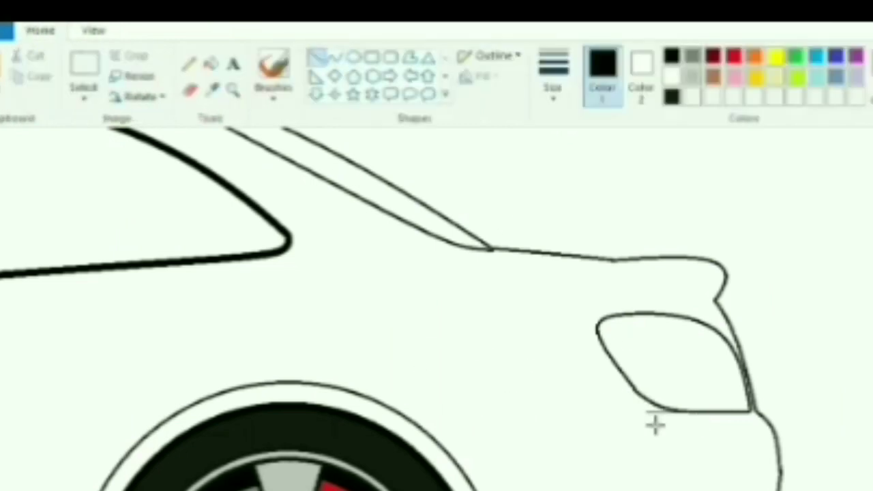
mouse_move(655, 424)
left_mouse_down()
mouse_move(485, 419)
mouse_move(445, 447)
left_mouse_up()
Draw a lower vent outline with a rounded upper corner on the rear bumper and a thin line from the wheel arch towards it.
scroll(502, 462, "down", 2)
left_click(335, 58)
left_click_drag(759, 444, 662, 490)
left_click(678, 452)
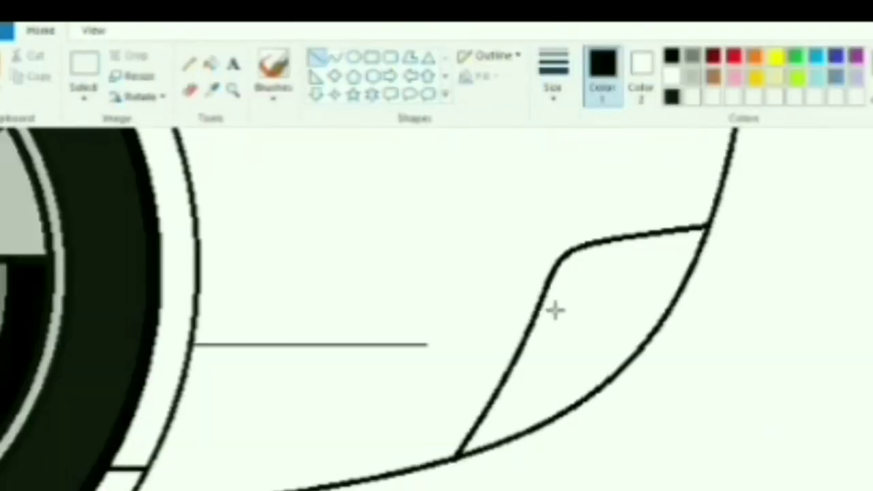
Draw the exhaust tip inside the rear bumper vent with curves and short horizontal lines, adding a thin line across the vent above it.
left_click(336, 58)
mouse_move(581, 322)
left_mouse_down()
mouse_move(529, 420)
mouse_move(552, 409)
mouse_move(529, 420)
left_mouse_up()
left_click(540, 365)
left_click(683, 416)
mouse_move(564, 435)
left_mouse_down()
mouse_move(559, 428)
mouse_move(571, 435)
left_mouse_up()
left_click(315, 60)
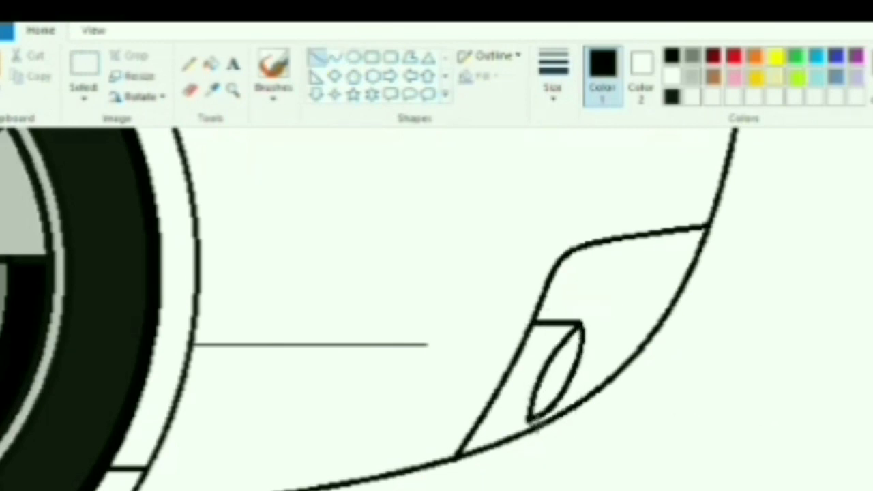
left_click_drag(545, 295, 677, 294)
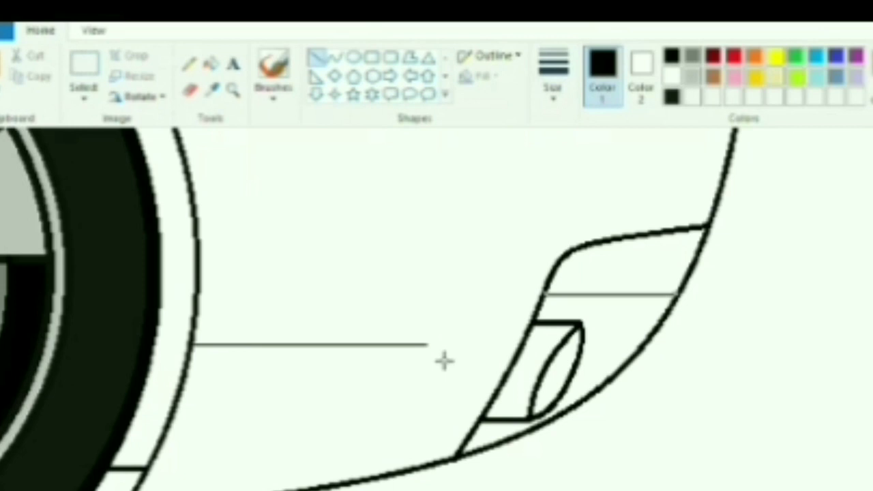
left_click(28, 18)
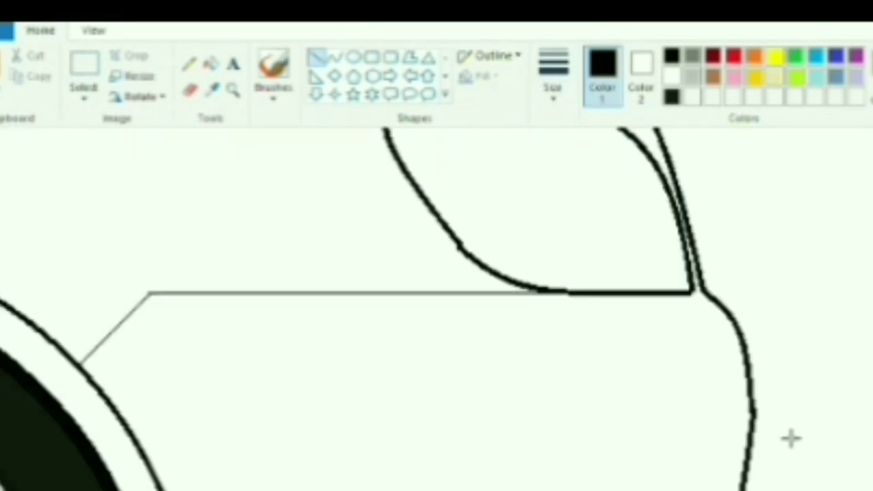
Draw a thin rounded rectangle below the taillight as a side marker and cut its front end to a slanted edge.
mouse_move(569, 351)
left_mouse_down()
mouse_move(733, 399)
mouse_move(727, 392)
left_mouse_up()
left_click(855, 370)
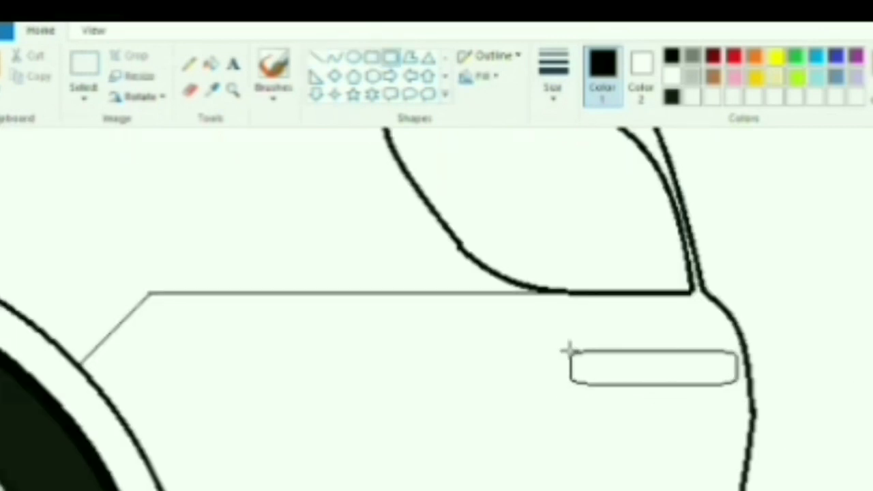
left_click(210, 65)
left_click(191, 90)
mouse_move(576, 355)
left_mouse_down()
mouse_move(577, 370)
mouse_move(627, 386)
left_mouse_up()
left_click(317, 57)
left_click(190, 90)
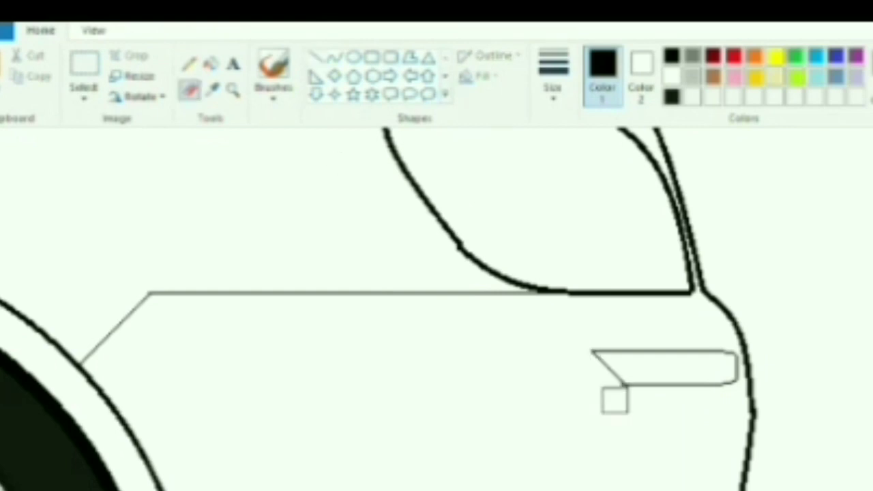
Draw a curved air intake against the front edge of the front bumper, closing it with a rounded lower corner.
scroll(620, 398, "down", 3)
scroll(517, 464, "up", 5)
left_click(94, 30)
left_click(27, 69)
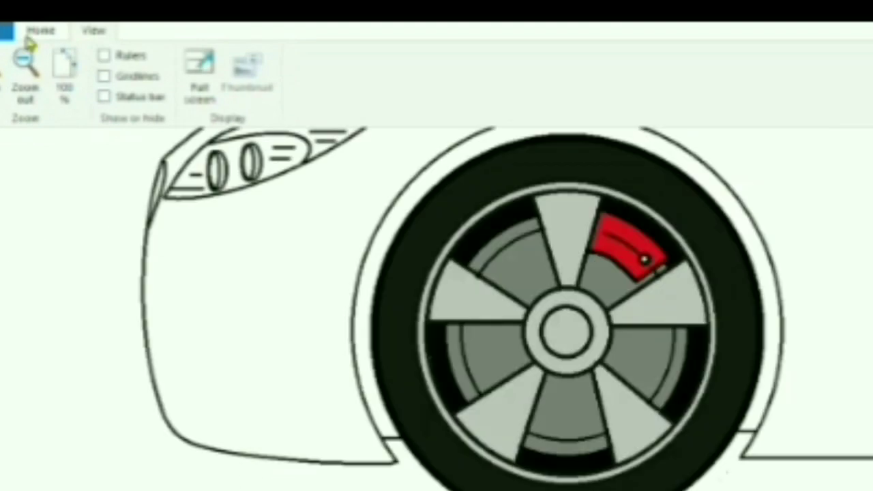
left_click(40, 31)
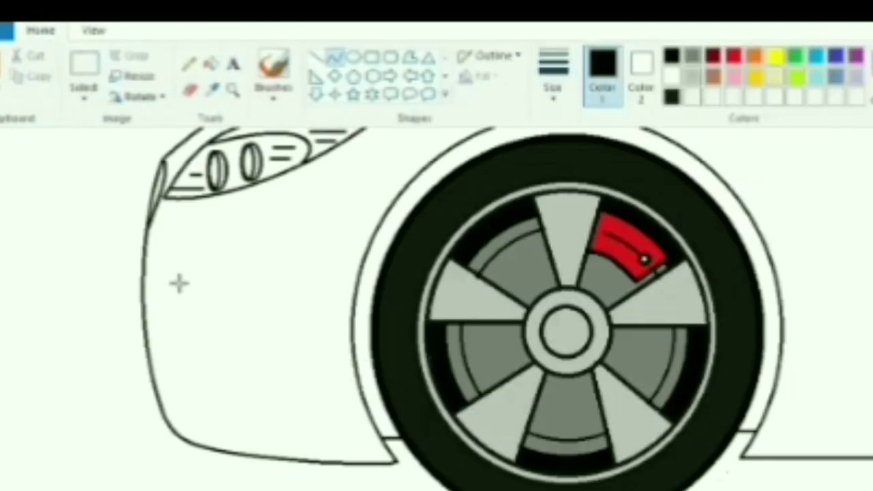
left_click_drag(194, 342, 211, 394)
mouse_move(180, 300)
left_mouse_down()
mouse_move(185, 263)
mouse_move(191, 309)
left_mouse_up()
mouse_move(212, 396)
left_mouse_down()
mouse_move(199, 352)
mouse_move(208, 401)
left_mouse_up()
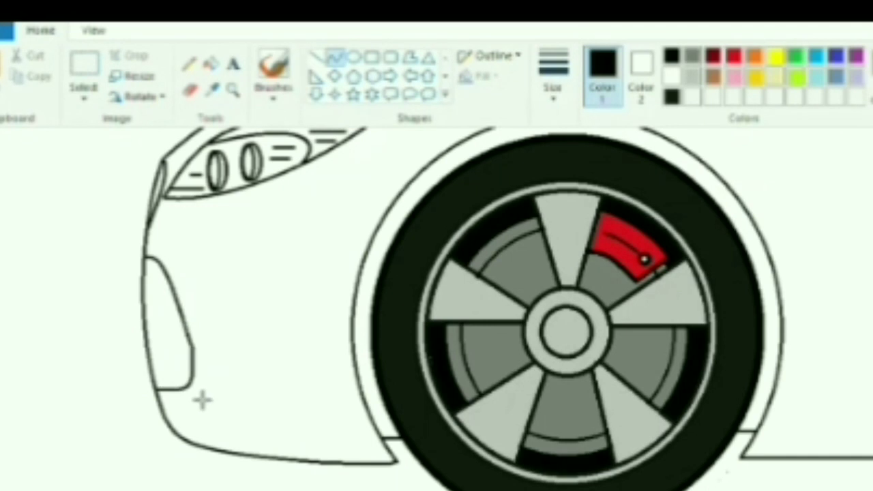
Draw the curved upper and rear edge of a fog lamp housing behind the front air intake.
scroll(92, 35, "up", 2)
left_click(92, 33)
left_click(6, 67)
scroll(41, 67, "down", 5)
left_click(54, 34)
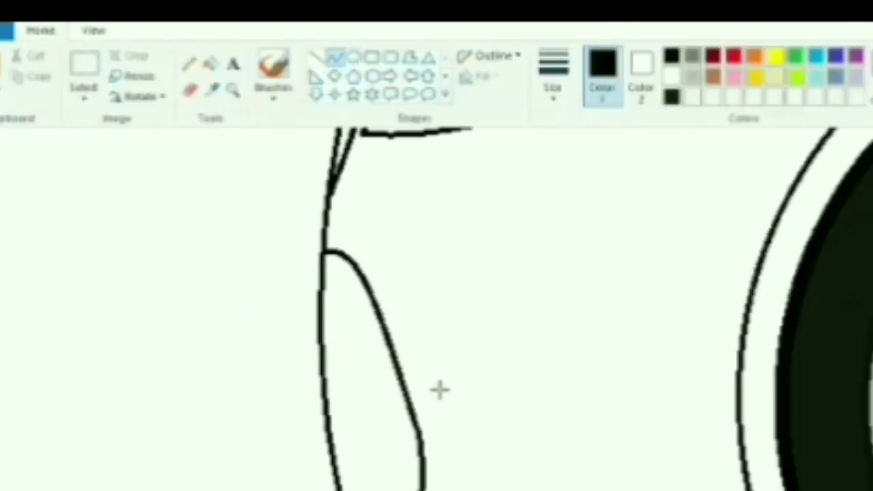
left_click_drag(432, 381, 556, 490)
left_click_drag(512, 416, 524, 390)
left_click(542, 348)
left_click_drag(431, 404, 548, 490)
left_click_drag(457, 454, 450, 457)
left_click(447, 460)
key("ctrl+z")
Draw the curved front edge of the fog lamp housing and close the outline along its bottom.
left_click_drag(431, 382, 467, 490)
left_click_drag(443, 437, 417, 416)
left_click_drag(471, 448, 473, 450)
left_click_drag(554, 490, 471, 490)
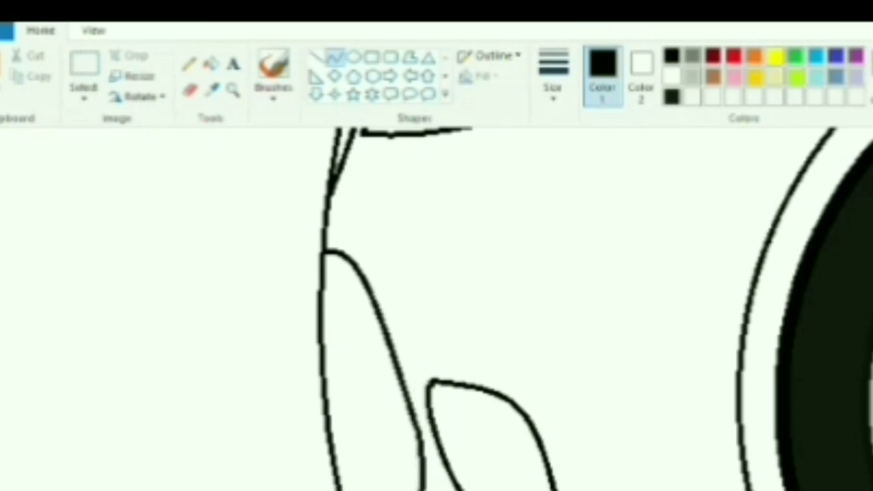
Draw the fog lamp as nested ovals with a short arc inside the housing.
left_click(354, 57)
mouse_move(463, 406)
left_mouse_down()
mouse_move(503, 490)
mouse_move(516, 490)
left_mouse_up()
left_click(568, 412)
left_click_drag(464, 453, 469, 454)
left_click(335, 58)
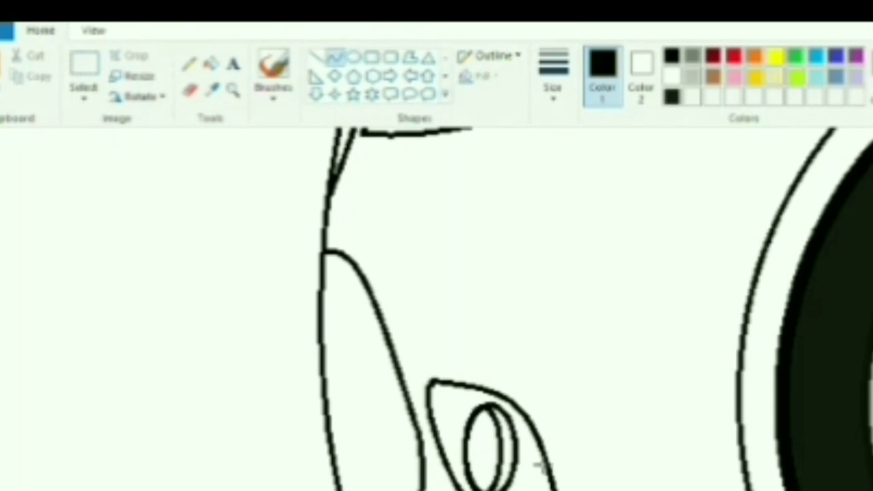
Split the front air intake with two horizontal lines and erase its rear edge between them.
left_click(317, 57)
left_click_drag(321, 342, 372, 357)
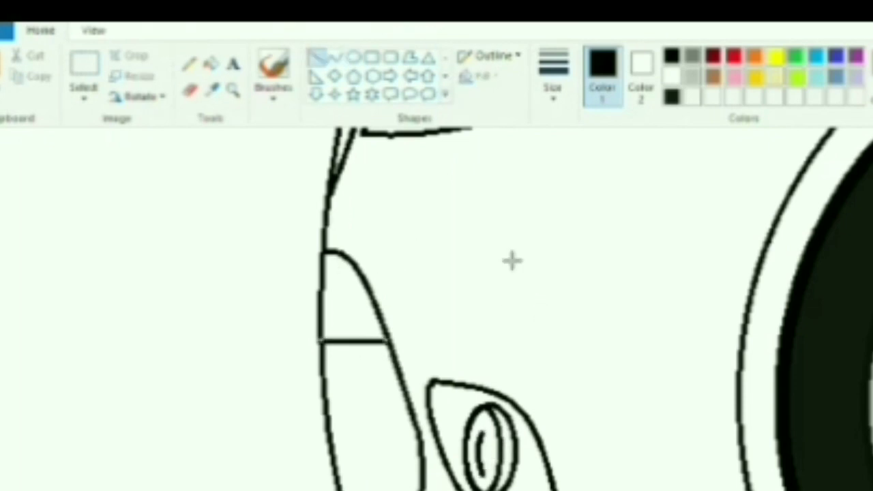
left_click_drag(326, 403, 407, 403)
left_click(203, 91)
left_click_drag(387, 344, 410, 401)
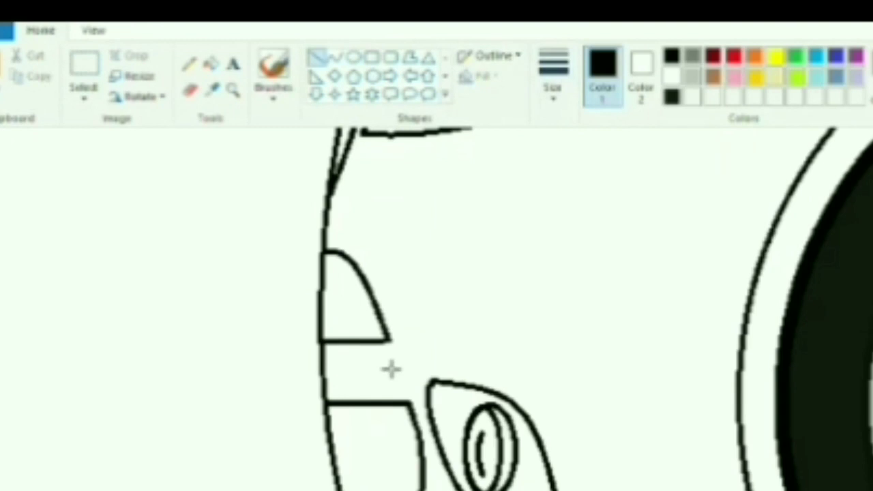
Draw a short thin diagonal line from the headlight's rear tip to the front wheel arch.
scroll(647, 352, "up", 4)
scroll(646, 352, "right", 8)
left_click_drag(219, 253, 321, 344)
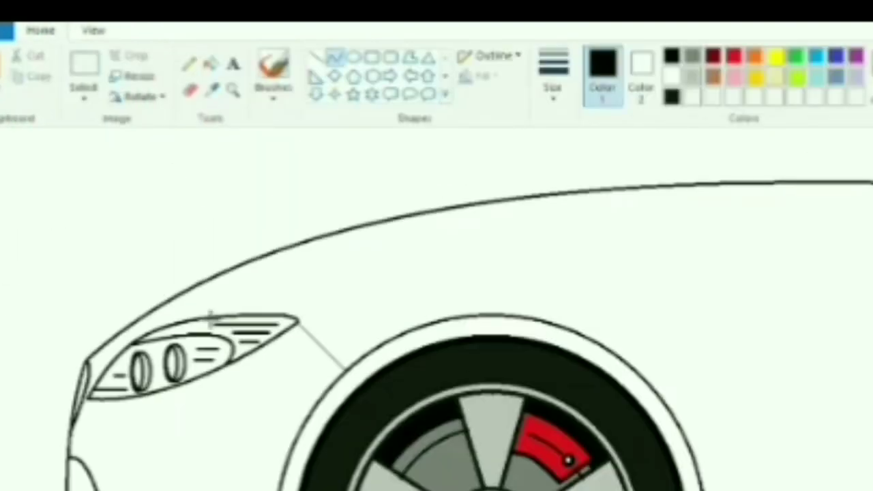
Draw a thin hood crease curving beneath the hood outline from the headlight to the windshield base and clean up its surplus.
left_click_drag(202, 311, 870, 204)
left_click_drag(461, 267, 461, 229)
left_click_drag(648, 219, 648, 207)
left_click_drag(524, 247, 518, 246)
left_click_drag(195, 310, 175, 320)
left_click(173, 192)
left_click(190, 89)
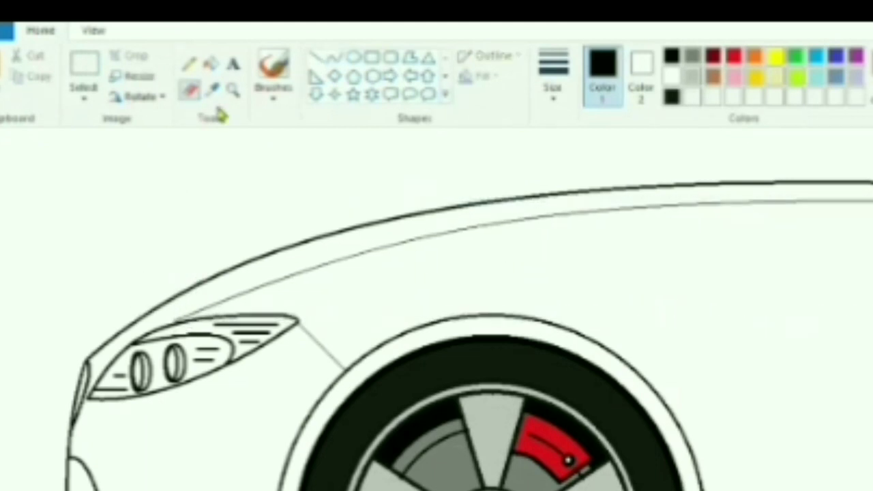
Draw the curved top, rear and front edges of a slanted vent between the front wheel and the door.
left_click(94, 31)
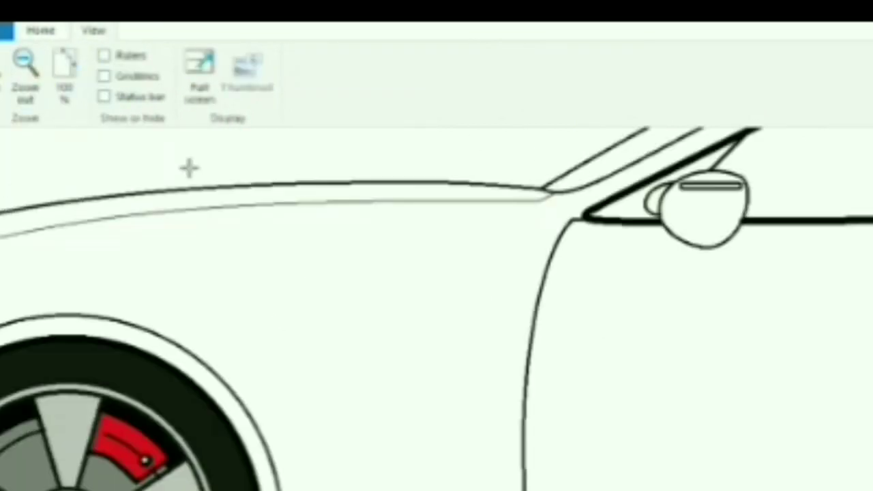
left_click(40, 31)
left_click_drag(324, 371, 403, 490)
mouse_move(382, 443)
left_mouse_down()
mouse_move(420, 415)
mouse_move(426, 336)
left_mouse_up()
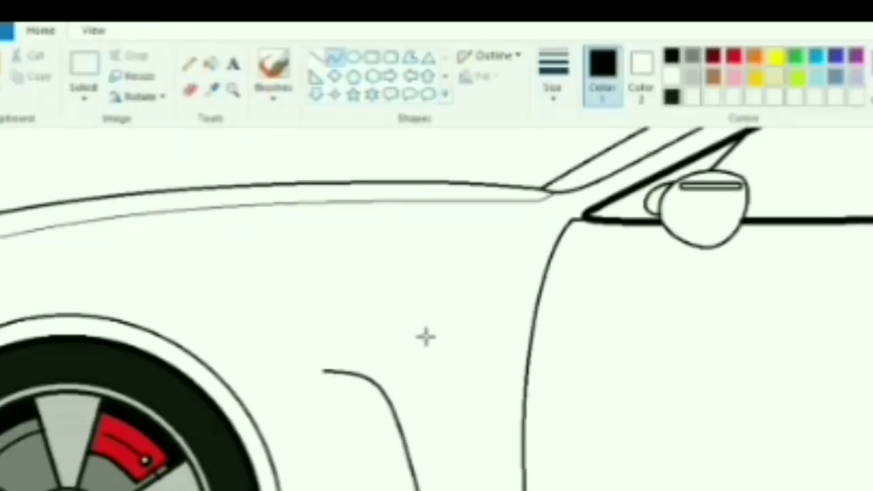
left_click_drag(324, 370, 360, 489)
left_click_drag(334, 409, 319, 378)
left_click_drag(348, 444, 369, 456)
left_click_drag(312, 454, 317, 454)
Close the bottom of the fender vent and draw two horizontal lines across its middle as a band.
left_click(380, 329)
scroll(380, 329, "down", 3)
left_click_drag(366, 403, 433, 417)
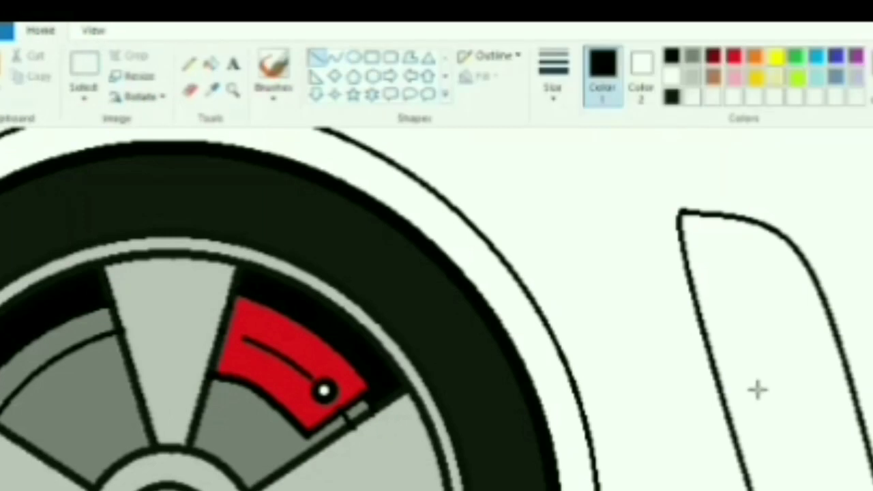
left_click_drag(721, 385, 851, 385)
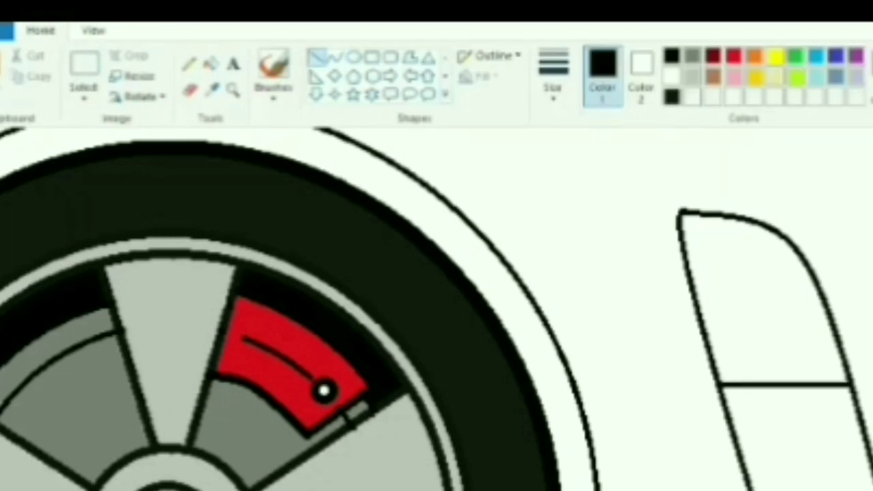
left_click_drag(733, 429, 863, 429)
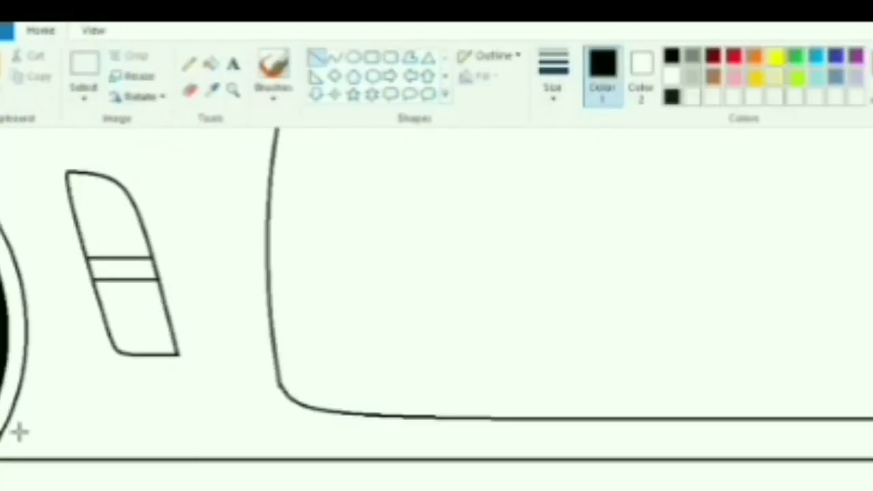
Draw a thin horizontal sill line along the lower body between the front and rear wheel arches.
left_click_drag(11, 423, 872, 420)
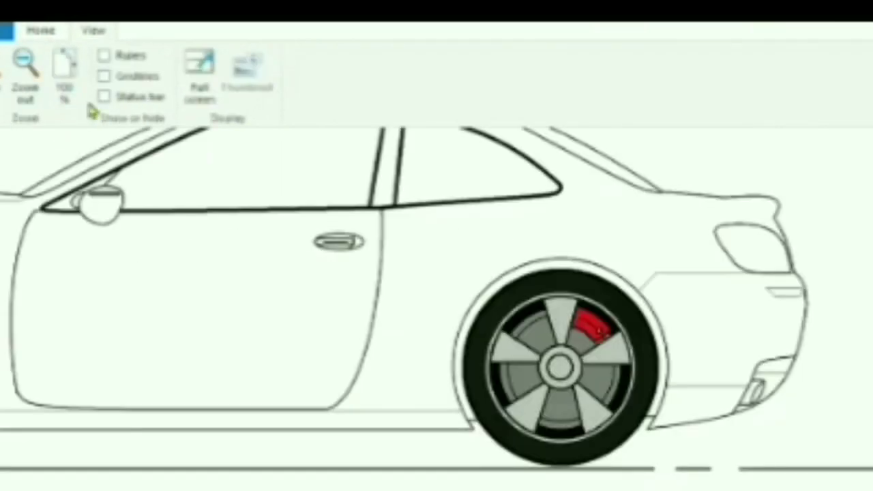
left_click(25, 71)
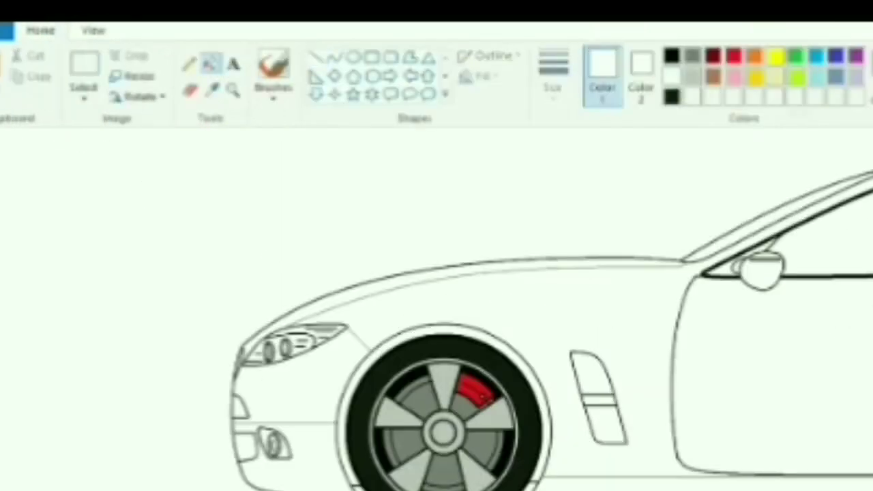
scroll(437, 310, "right", 8)
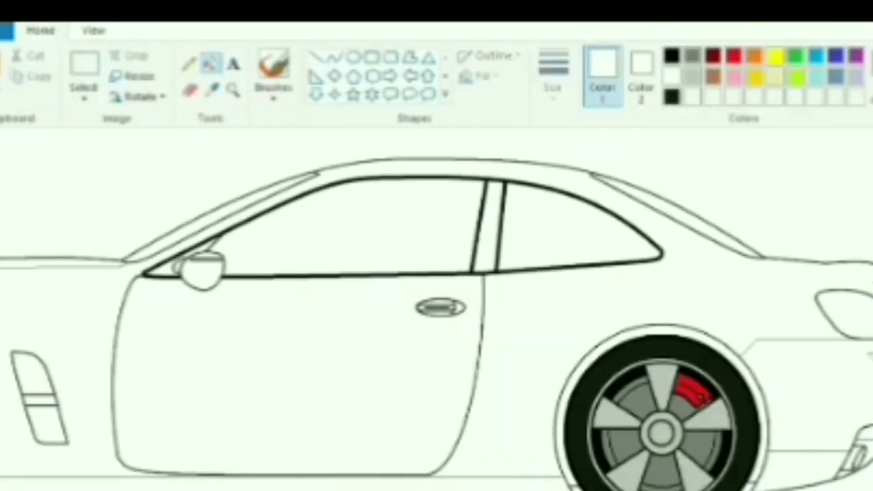
scroll(437, 310, "left", 4)
scroll(436, 323, "left", 1)
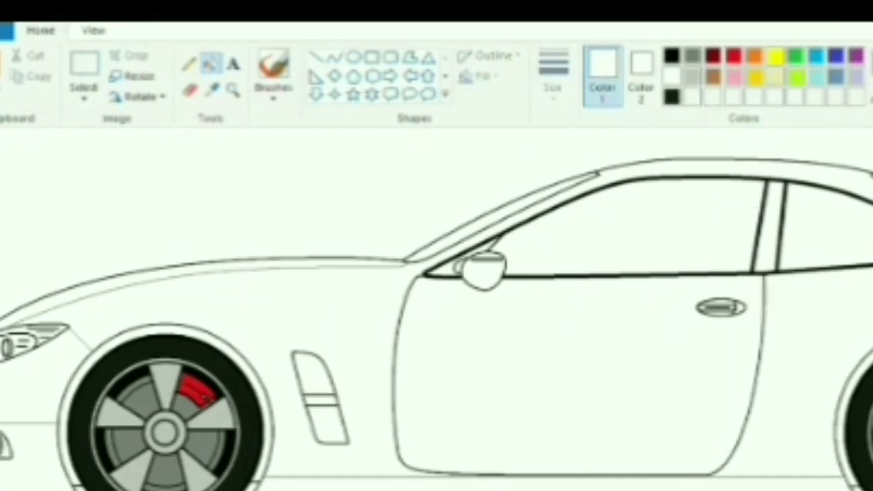
scroll(436, 323, "right", 1)
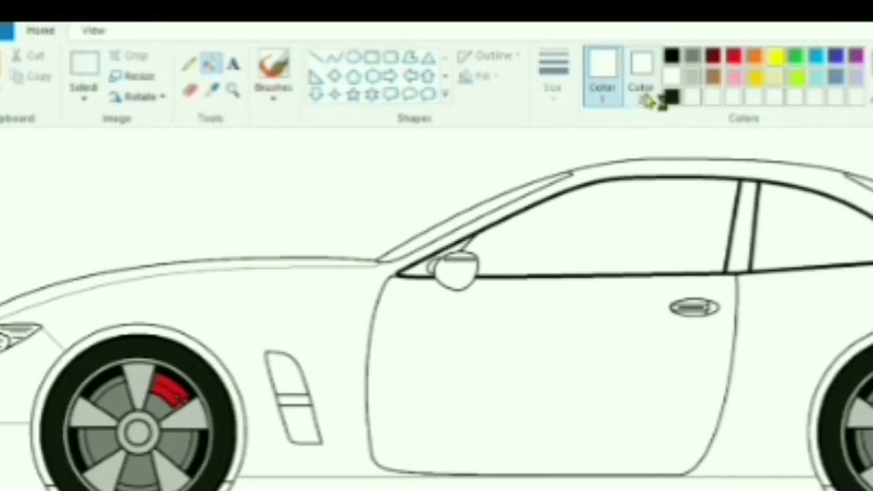
left_click(672, 96)
left_click(745, 235)
key("ctrl+z")
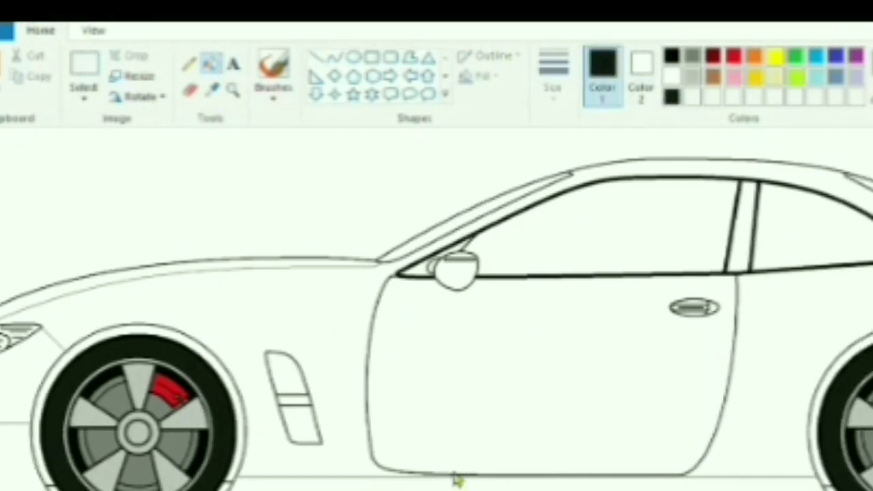
Fill the pillar between the side windows and the small window corner by the mirror with a custom very dark grey.
left_click(455, 475)
left_click(743, 233)
left_click(424, 267)
left_click(233, 386)
left_click(25, 20)
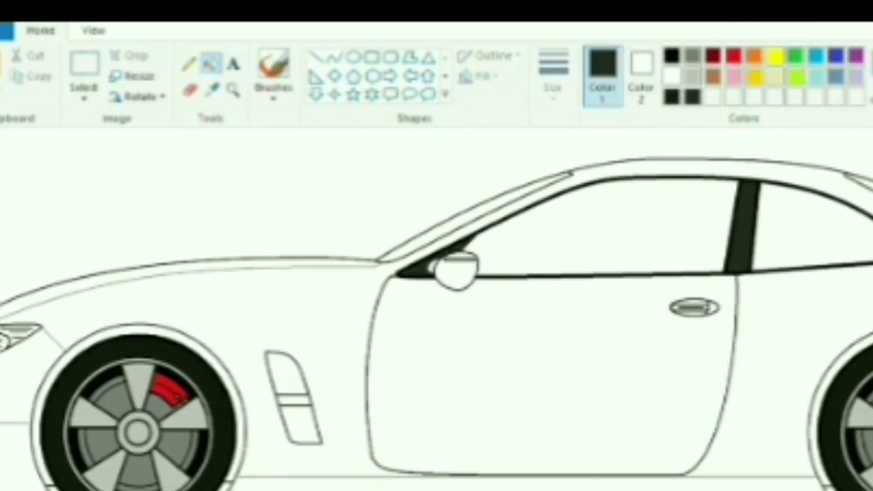
Fill the nose grille, front air intakes, fog lamp housing and fender vent's middle band with the same very dark grey.
scroll(437, 310, "left", 4)
left_click(235, 448)
scroll(437, 310, "right", 2)
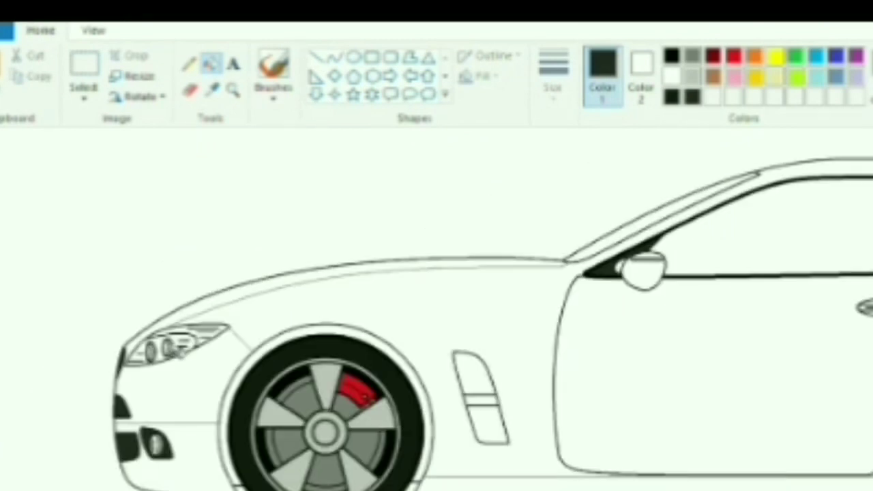
left_click(487, 406)
Fill the gaps between the tires and wheel arches with a custom dark grey.
scroll(487, 406, "right", 3)
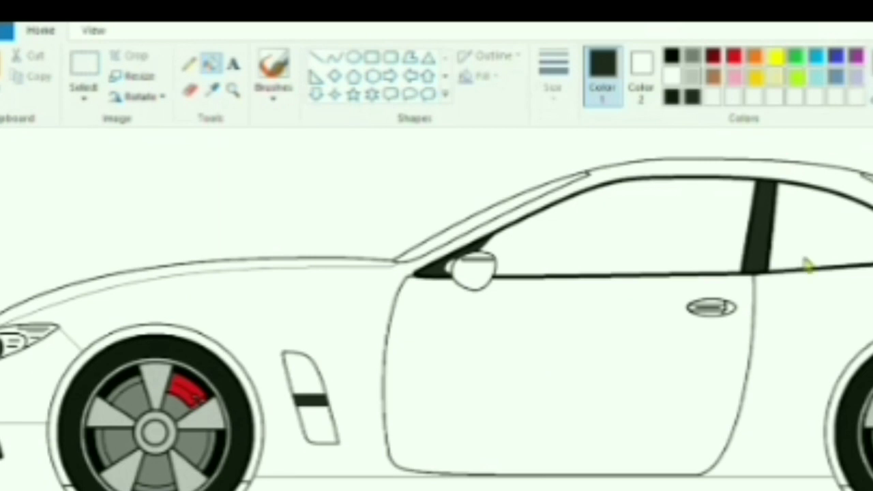
left_click(849, 374)
left_click(242, 375)
Fill the door window, rear side window and rear windshield with a slightly lighter custom dark grey.
left_click(721, 239)
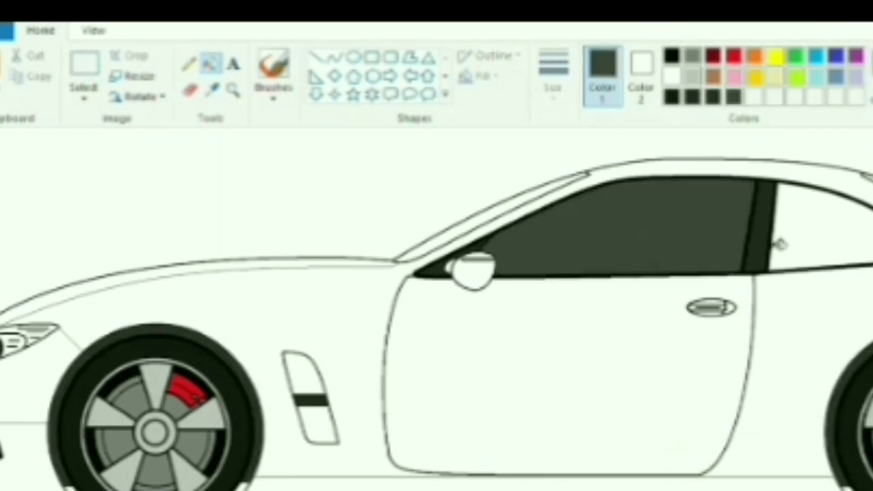
left_click(781, 244)
left_click(870, 179)
Fill the front windshield, both parts of the fender vent and the headlight's outer area with medium grey.
left_click(692, 56)
left_click(488, 213)
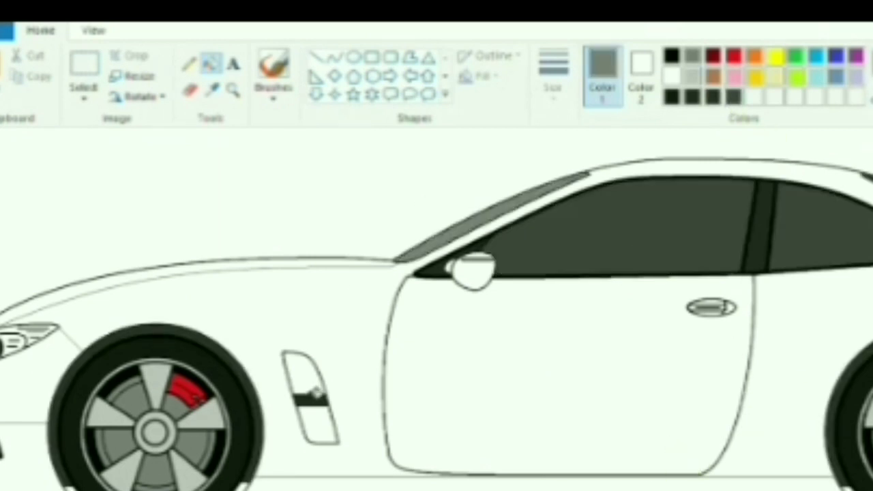
left_click(314, 389)
scroll(437, 307, "left", 2)
left_click(115, 330)
Fill the headlight's inner area with light grey and the rear taillight with a custom dark red.
left_click(692, 76)
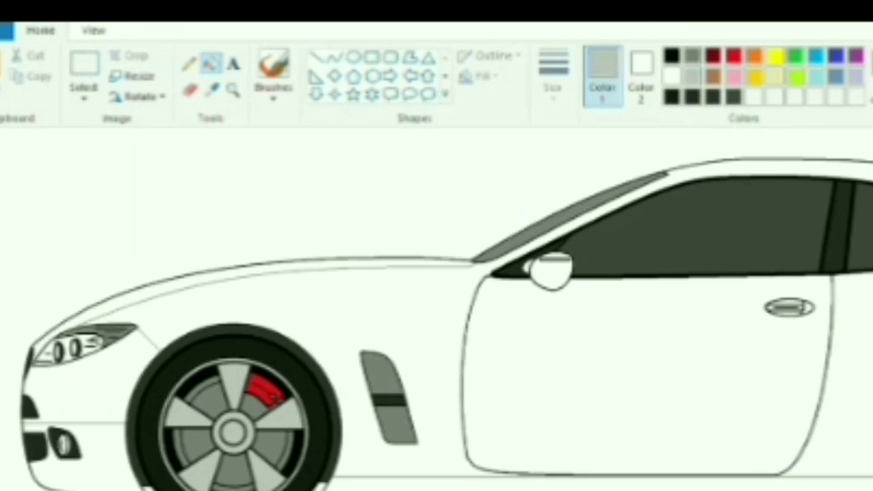
left_click(96, 342)
left_click(93, 31)
left_click(25, 71)
left_click(47, 31)
left_click(735, 55)
left_click(853, 357)
Refill the gaps between the tires and wheel arches and the front windshield with a custom grey darker than medium grey.
left_click(93, 31)
left_click(64, 71)
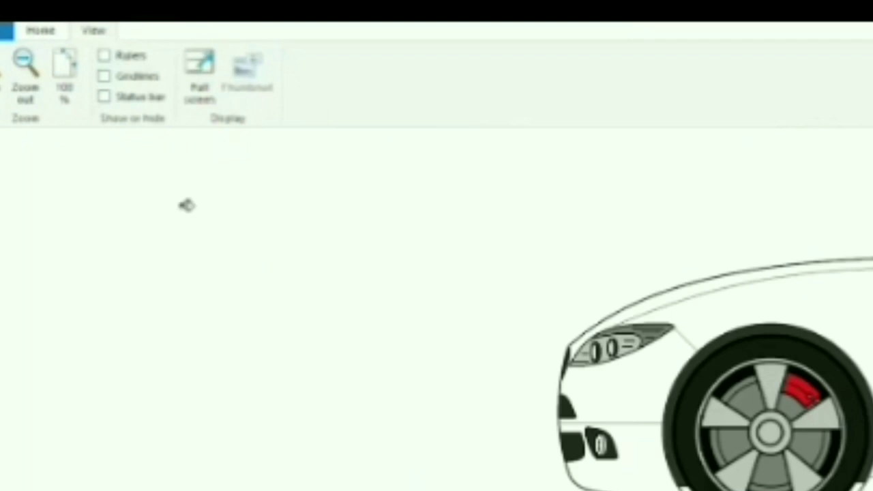
scroll(437, 307, "right", 8)
left_click(47, 30)
left_click(692, 77)
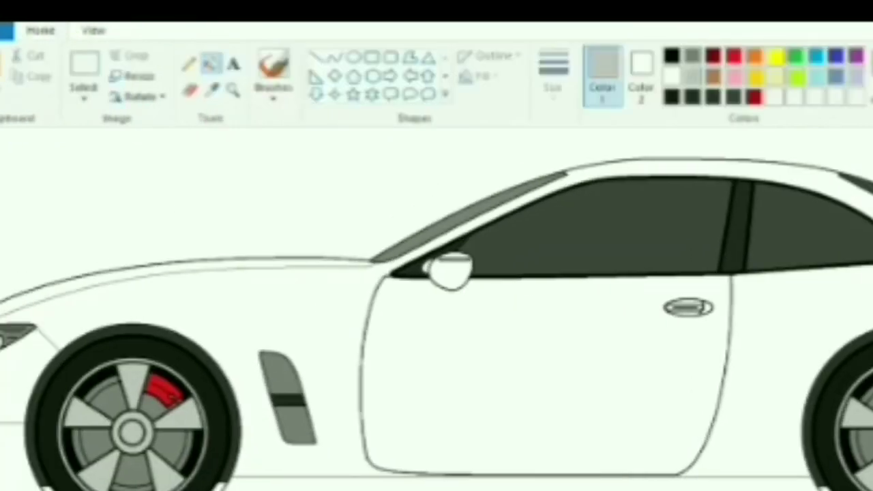
scroll(436, 307, "left", 2)
left_click(213, 329)
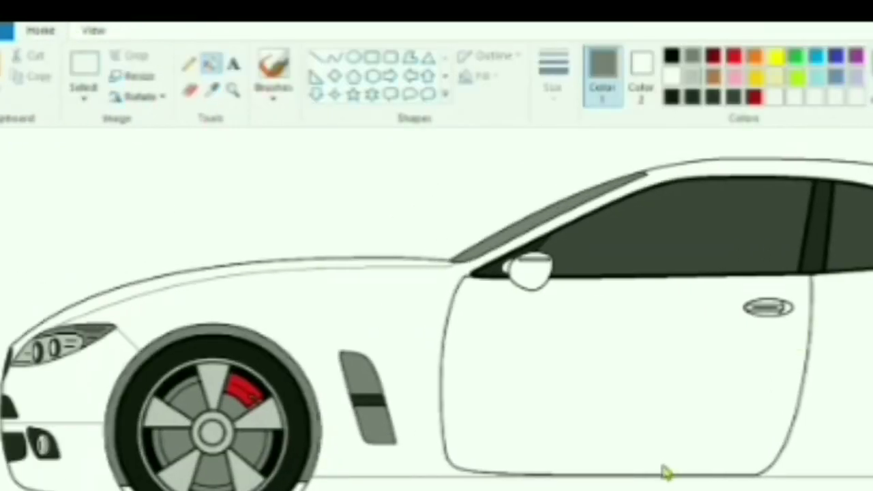
left_click(664, 469)
left_click(306, 384)
left_click(594, 197)
Draw thin black lines down the dark pillar between the door window and the rear side window.
left_click(672, 56)
left_click(317, 56)
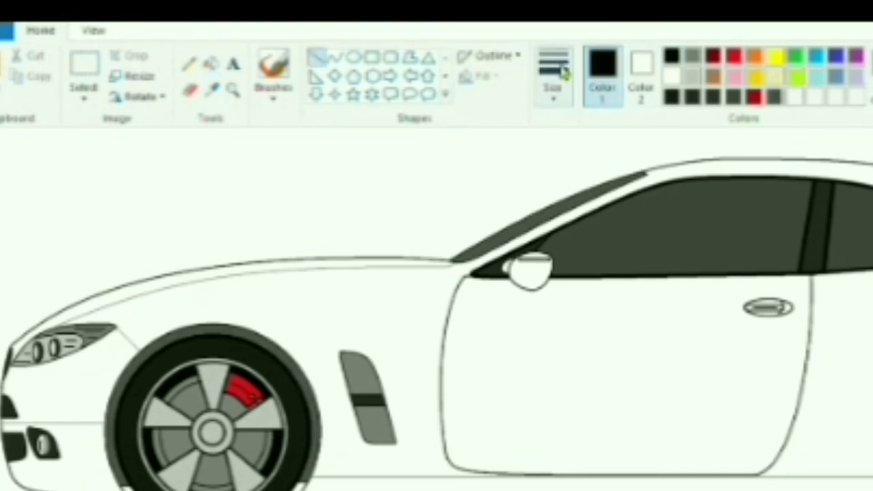
Fill the headlight's outer and inner areas with a custom grey lighter than the palette's light grey.
left_click(93, 31)
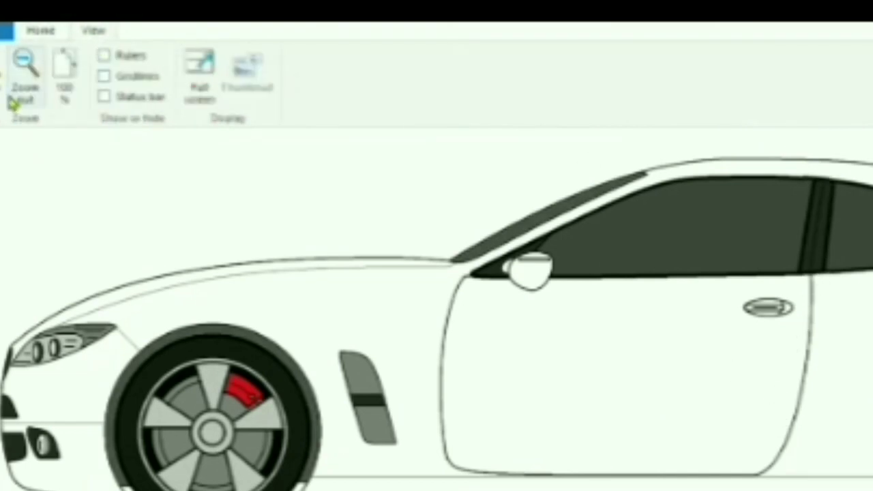
left_click(5, 97)
left_click(40, 31)
left_click(692, 76)
left_click(213, 66)
left_click(184, 263)
left_click(181, 284)
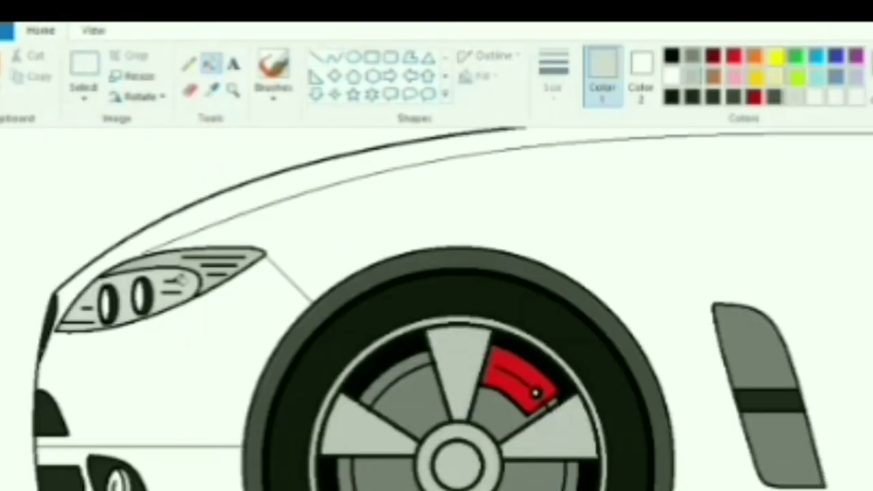
Fill the two oval lamps inside the headlight with medium grey.
left_click(715, 97)
left_click(692, 57)
left_click(109, 305)
left_click(143, 298)
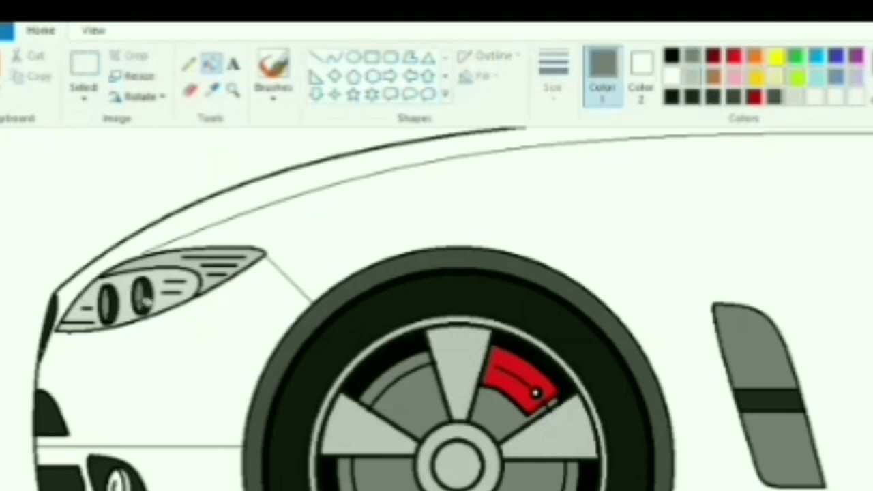
Colour the front fog lamp's oval lens in medium and light grey.
left_click(691, 101)
left_click(693, 57)
left_click(692, 75)
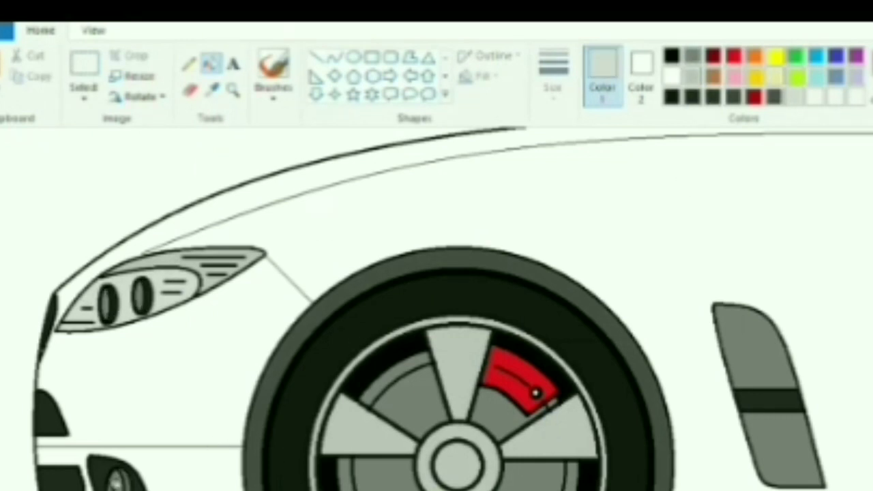
left_click(116, 481)
Bring the dark red taillight at the rear of the car into close view.
scroll(437, 309, "right", 3)
scroll(437, 308, "right", 10)
left_click(93, 30)
left_click(41, 31)
left_click(93, 30)
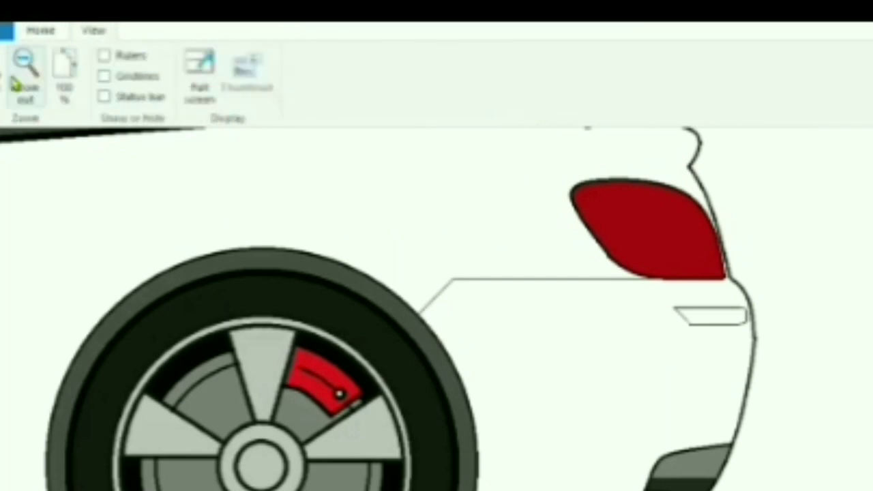
left_click(1, 75)
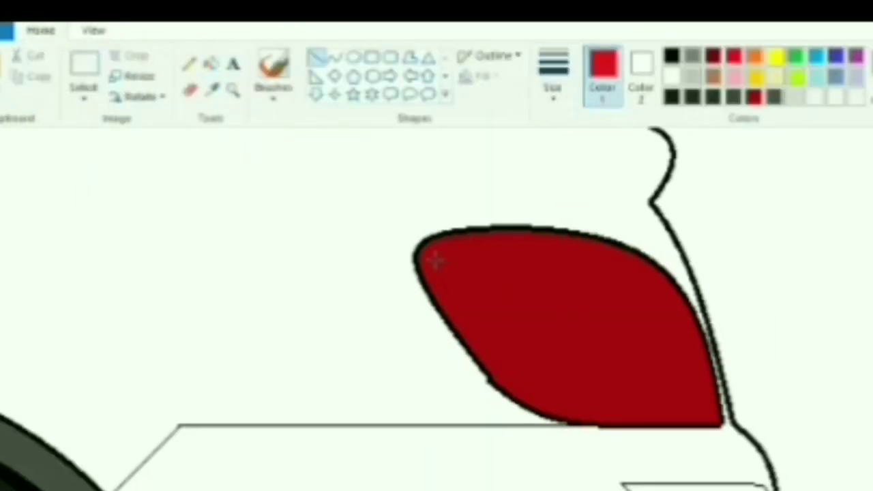
left_click_drag(429, 251, 720, 416)
left_click_drag(575, 355, 558, 391)
key("ctrl+z")
key("ctrl+z")
Draw two bright red curves inside the taillight, one following its lower front edge and one its upper edge.
left_click(334, 59)
left_click_drag(429, 251, 717, 418)
left_click_drag(568, 335, 564, 424)
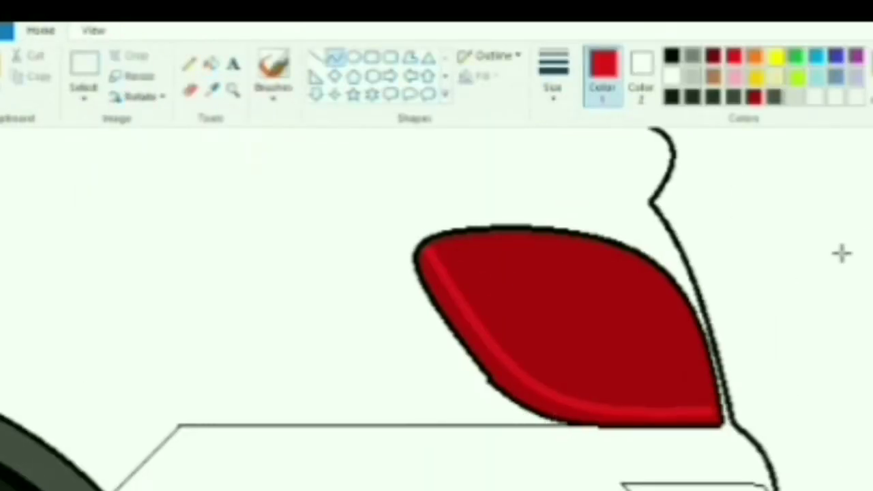
mouse_move(456, 252)
left_mouse_down()
mouse_move(555, 261)
mouse_move(685, 321)
left_mouse_up()
left_click_drag(641, 289, 589, 267)
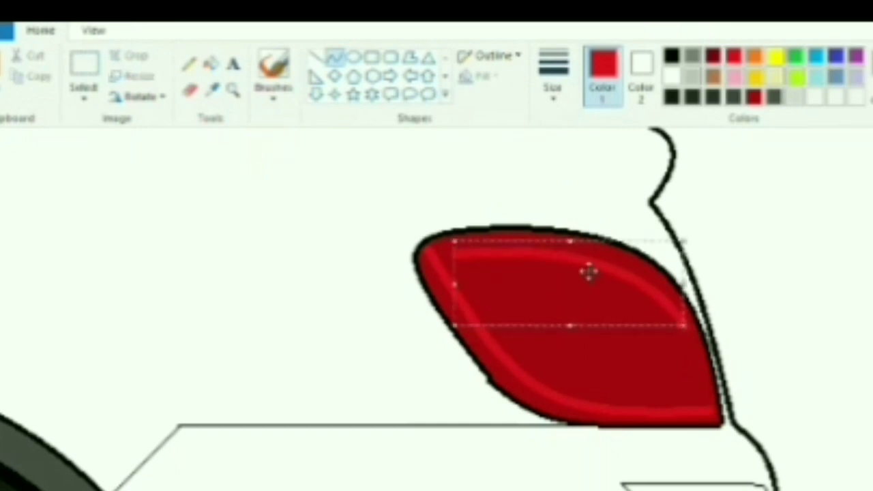
Close off the taillight's upper inner section with a bright red curve and line, and fill it with bright red.
left_click_drag(686, 327, 486, 310)
mouse_move(517, 326)
left_mouse_down()
mouse_move(514, 347)
mouse_move(511, 337)
left_mouse_up()
left_click(317, 58)
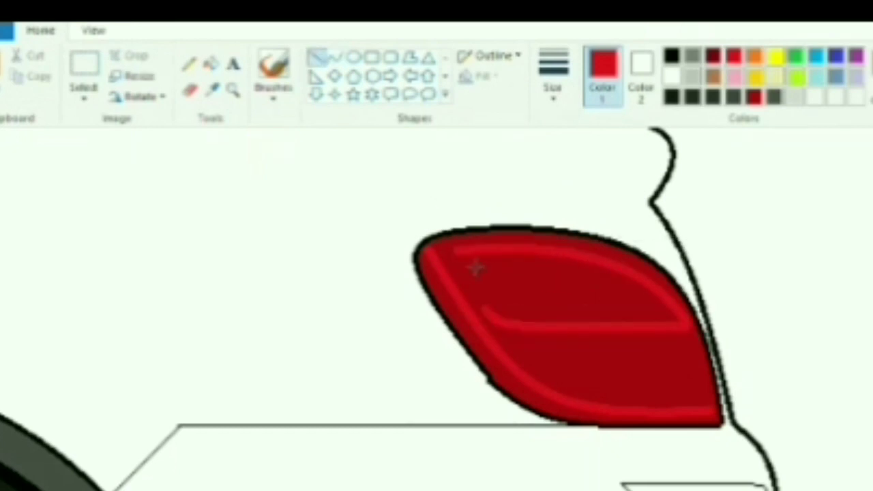
left_click(190, 64)
left_click(211, 64)
left_click(570, 289)
Draw a light grey rounded bar across the middle of the taillight and fill its inside with grey.
left_click(794, 97)
left_click(390, 58)
left_click_drag(519, 341, 701, 362)
left_click(692, 76)
left_click(213, 65)
left_click(692, 57)
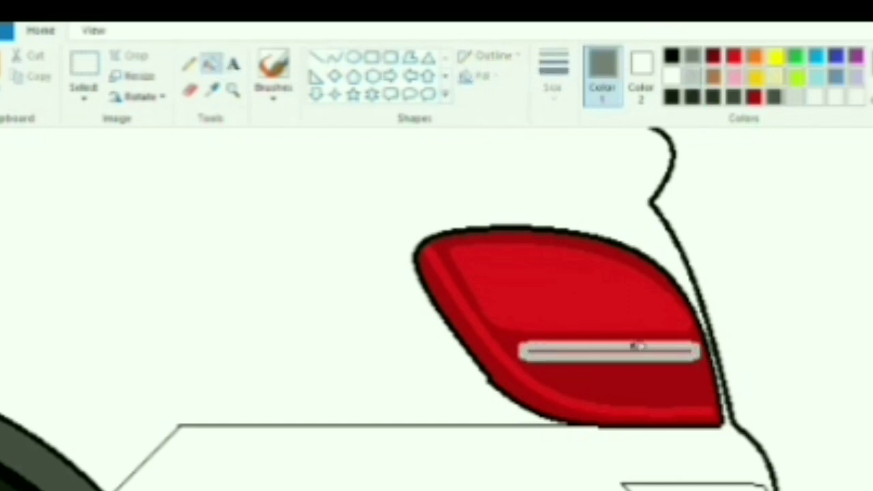
left_click(639, 347)
Draw a bright red rounded bar in the taillight, just below the grey bar.
left_click(733, 58)
left_click(390, 57)
left_click_drag(553, 369, 711, 394)
Fill the small rear reflector below the taillight with the custom dark red.
left_click(94, 31)
left_click(33, 79)
left_click(41, 32)
left_click(212, 64)
left_click(753, 98)
left_click(331, 314)
Zoom out and examine the coloured car from its rear towards its front.
left_click(99, 33)
left_click(29, 77)
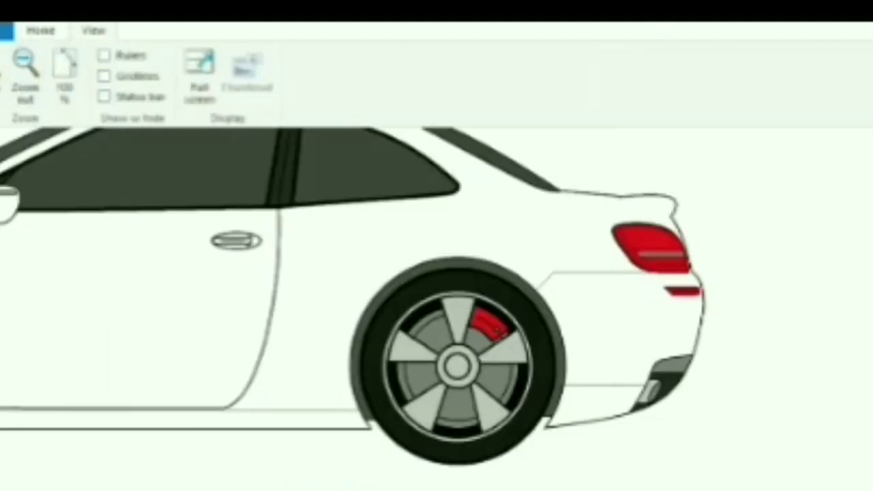
scroll(437, 297, "left", 5)
scroll(436, 297, "up", 2)
left_click(25, 75)
left_click(40, 30)
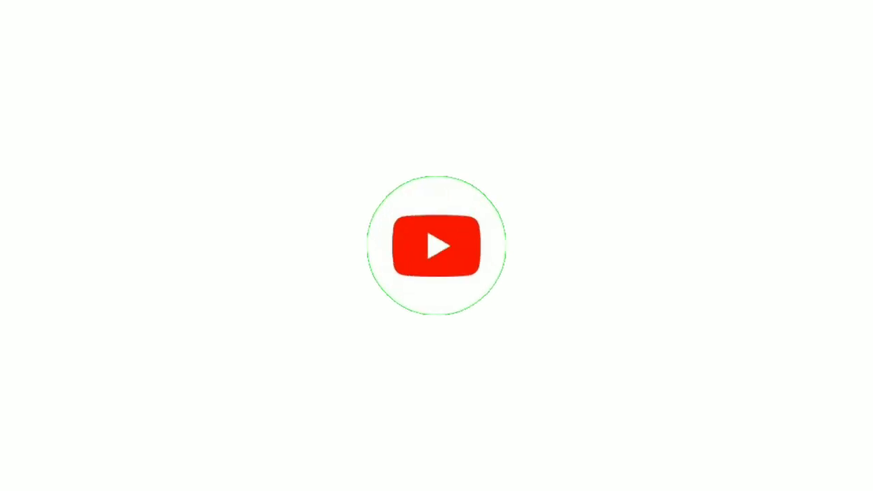